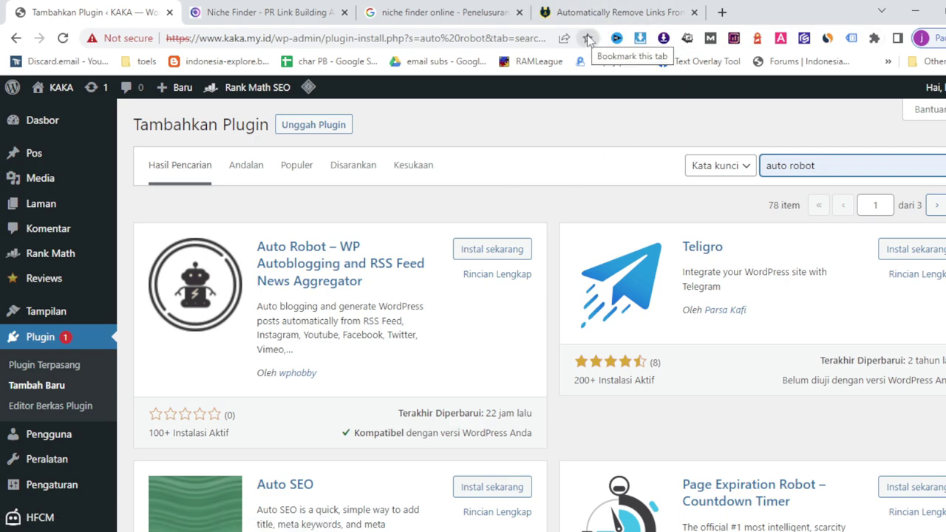
Close the Niche Finder, Google search and plugin download pages, keeping only the WordPress admin page open.
{"action": "left_click", "coordinate": [596, 14]}
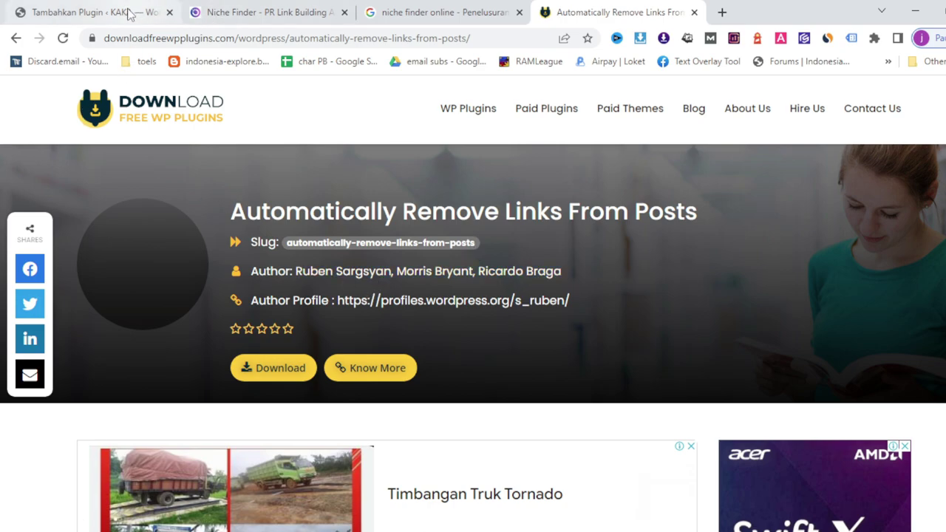
{"action": "left_click", "coordinate": [345, 13]}
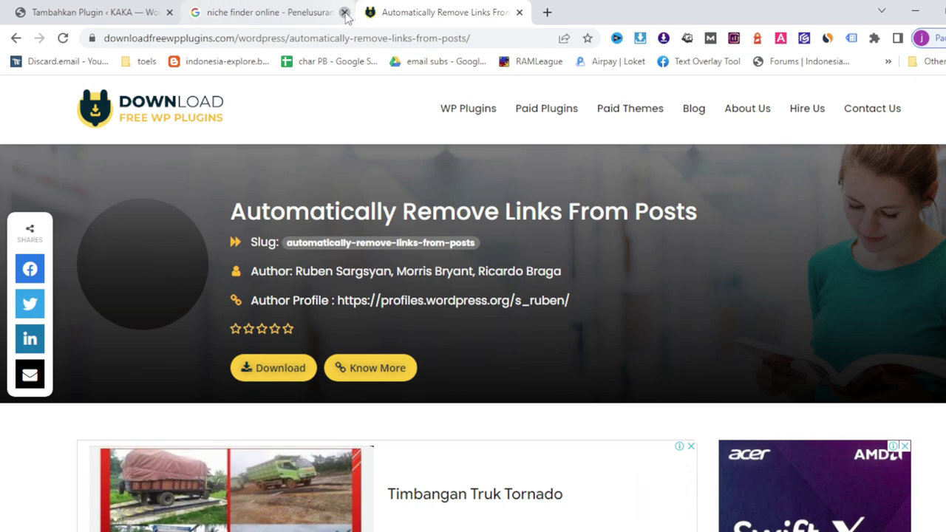
{"action": "left_click", "coordinate": [345, 13]}
{"action": "left_click", "coordinate": [346, 13]}
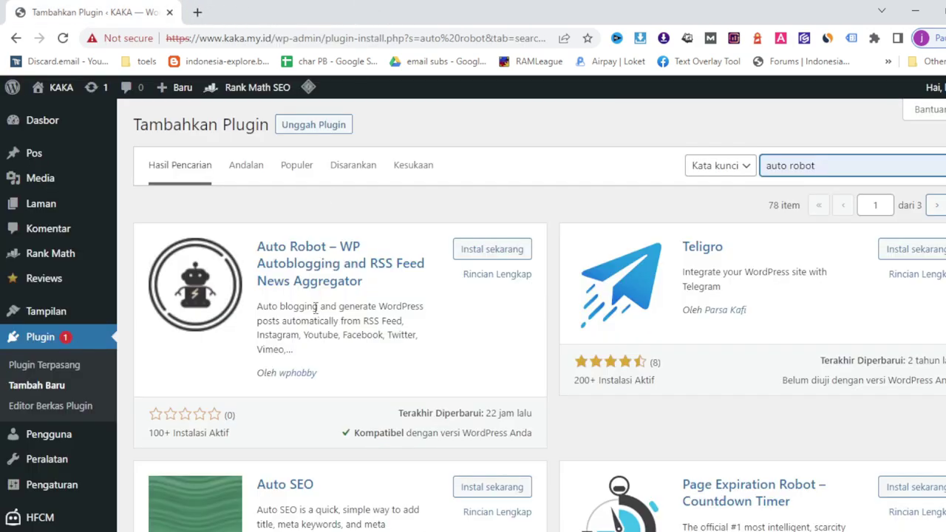
Open the Auto Robot dashboard and look over its getting-started instructions.
{"action": "scroll", "coordinate": [89, 313], "scroll_direction": "down", "scroll_amount": 2}
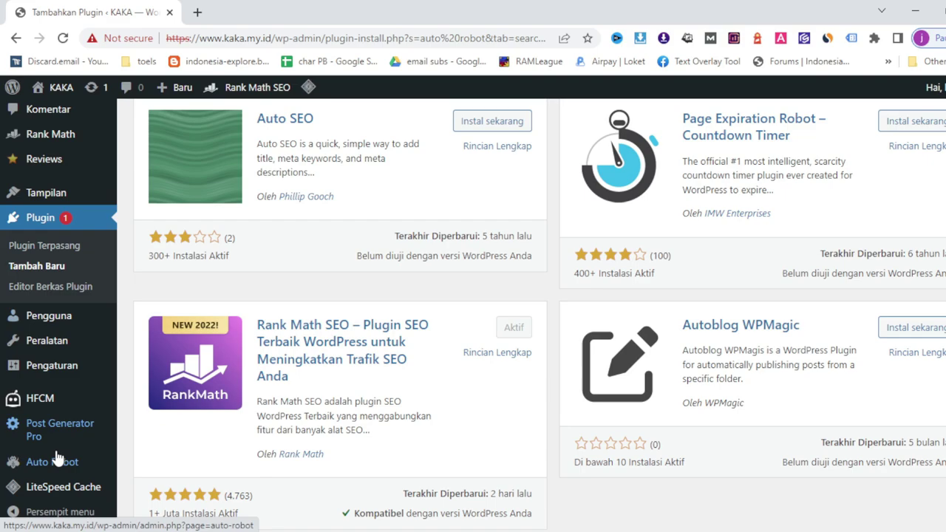
{"action": "mouse_move", "coordinate": [58, 462]}
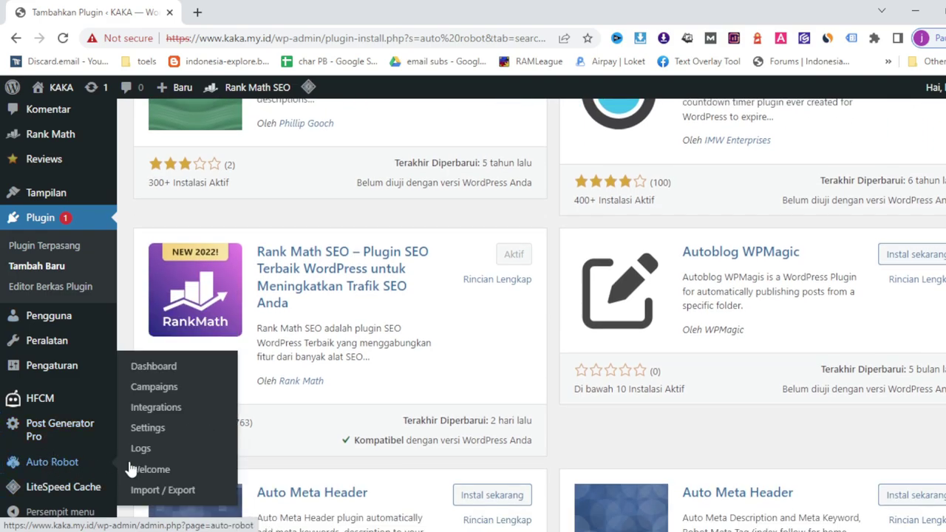
{"action": "left_click", "coordinate": [157, 367]}
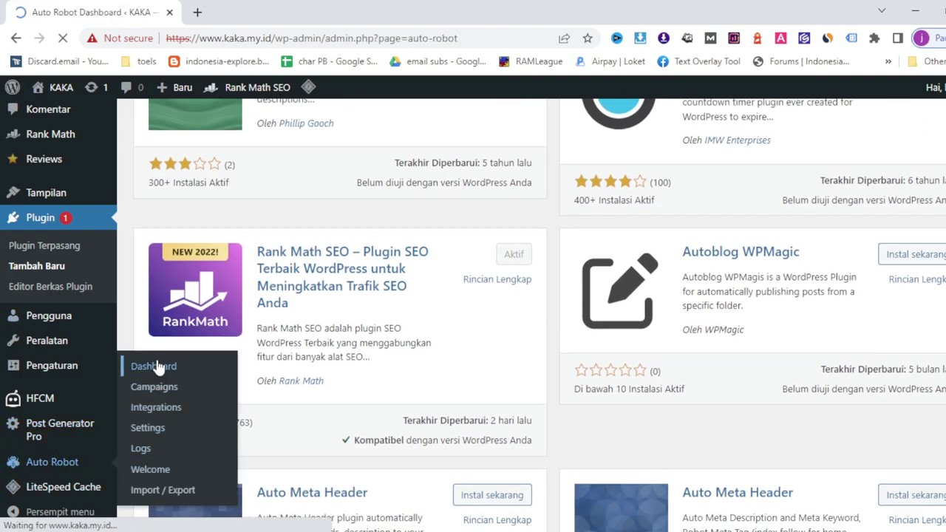
{"action": "scroll", "coordinate": [197, 380], "scroll_direction": "down", "scroll_amount": 1}
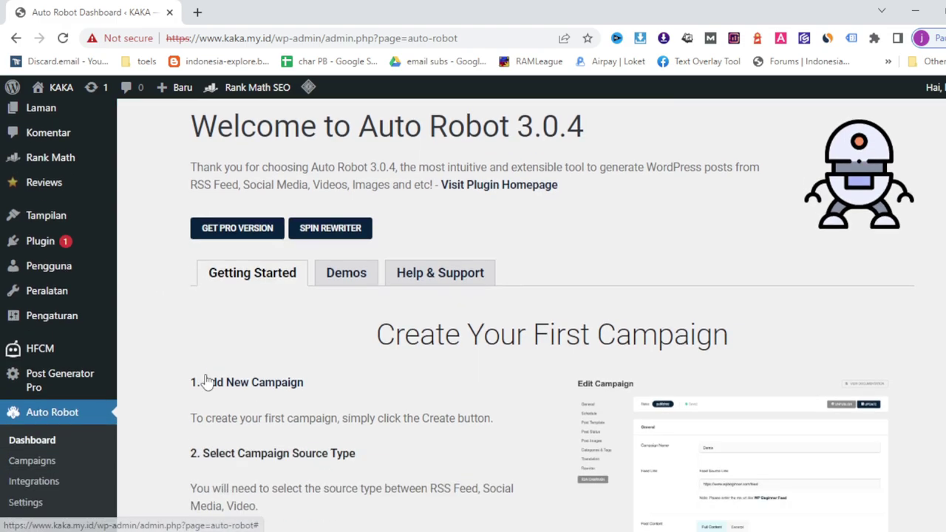
{"action": "scroll", "coordinate": [207, 378], "scroll_direction": "down", "scroll_amount": 2}
{"action": "scroll", "coordinate": [237, 371], "scroll_direction": "up", "scroll_amount": 3}
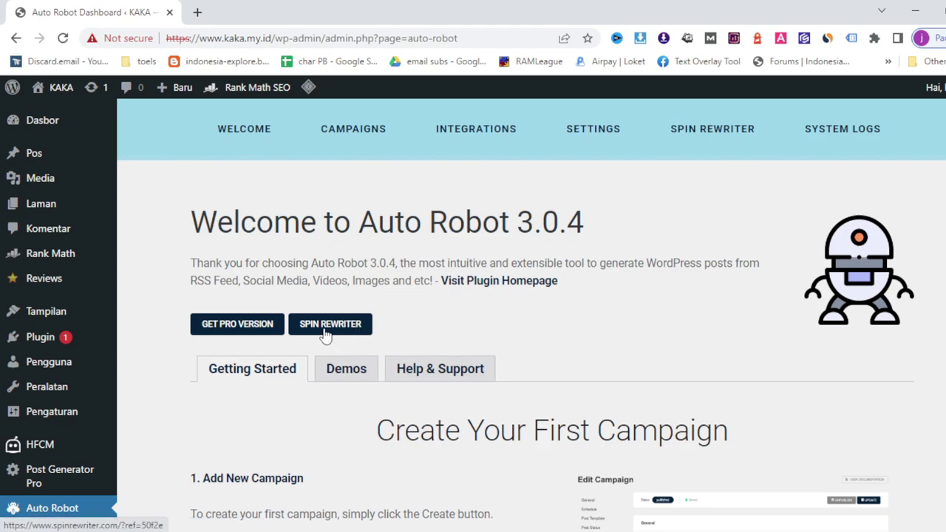
{"action": "scroll", "coordinate": [326, 335], "scroll_direction": "down", "scroll_amount": 2}
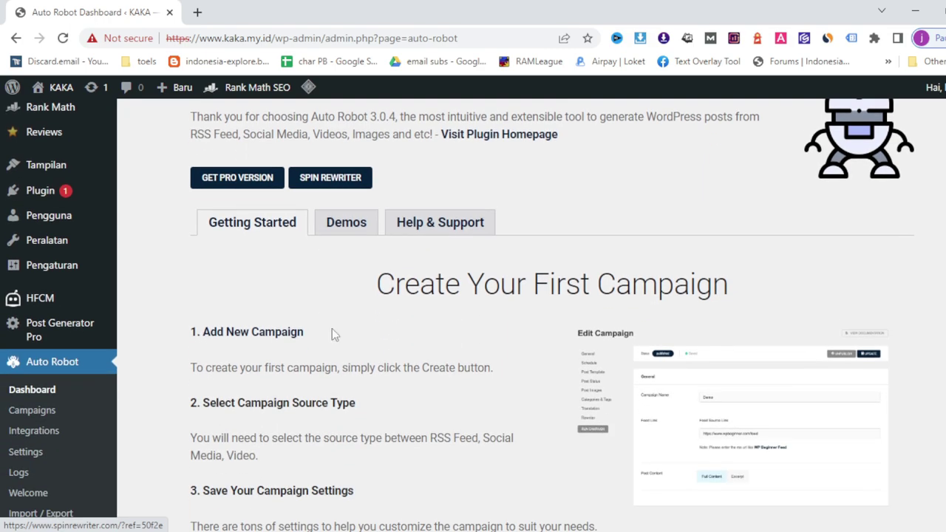
Start a new Auto Robot campaign and continue with the Smart generate mode.
{"action": "left_click", "coordinate": [252, 337]}
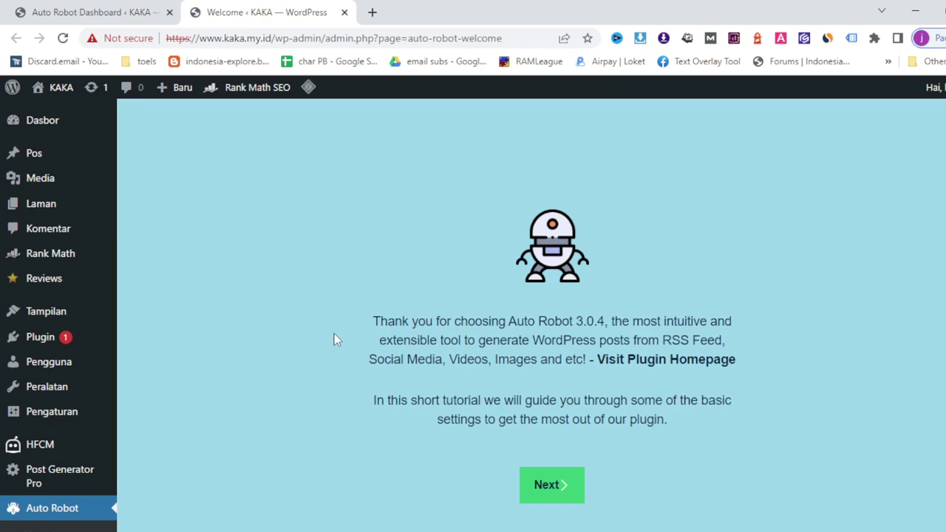
{"action": "scroll", "coordinate": [423, 345], "scroll_direction": "down", "scroll_amount": 3}
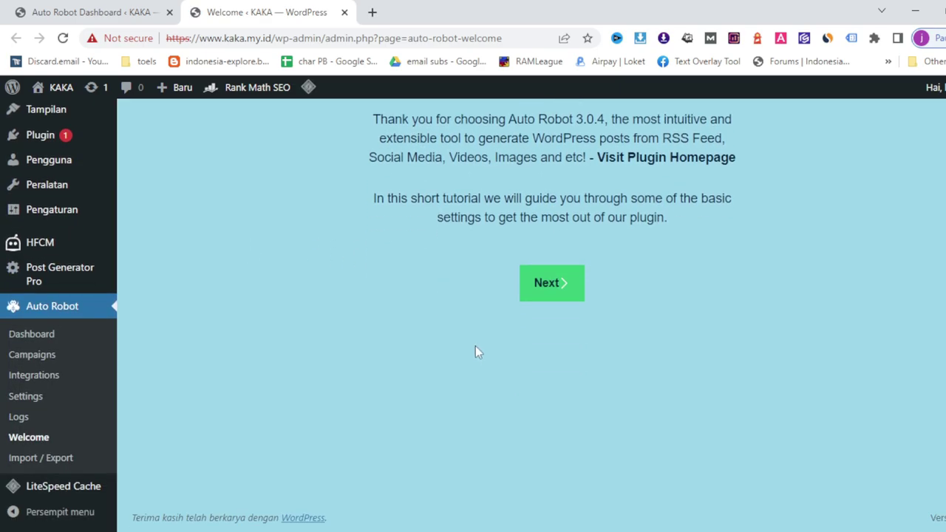
{"action": "left_click", "coordinate": [543, 281]}
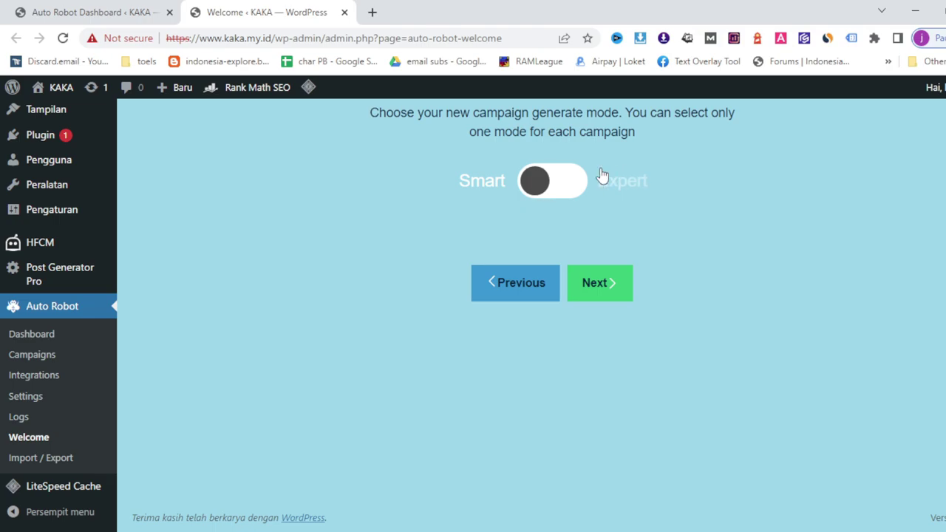
{"action": "left_click", "coordinate": [579, 192]}
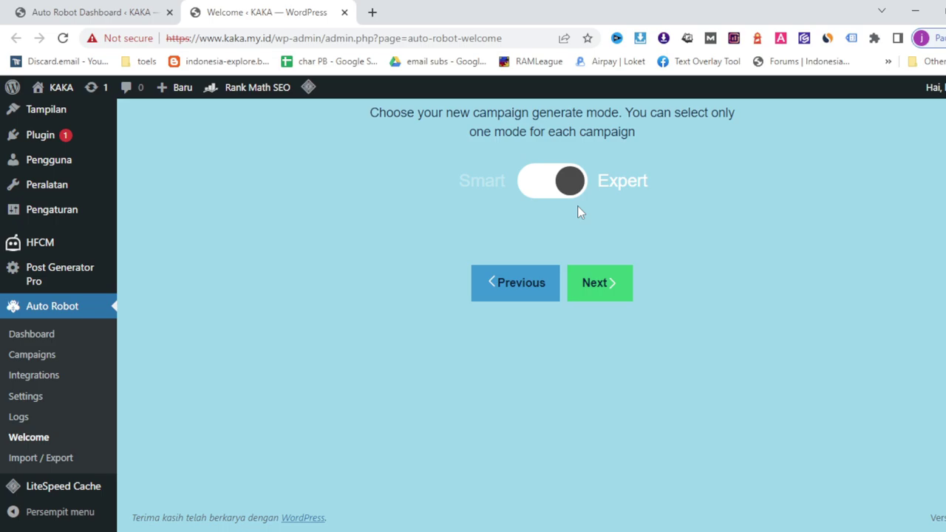
{"action": "left_click", "coordinate": [533, 194]}
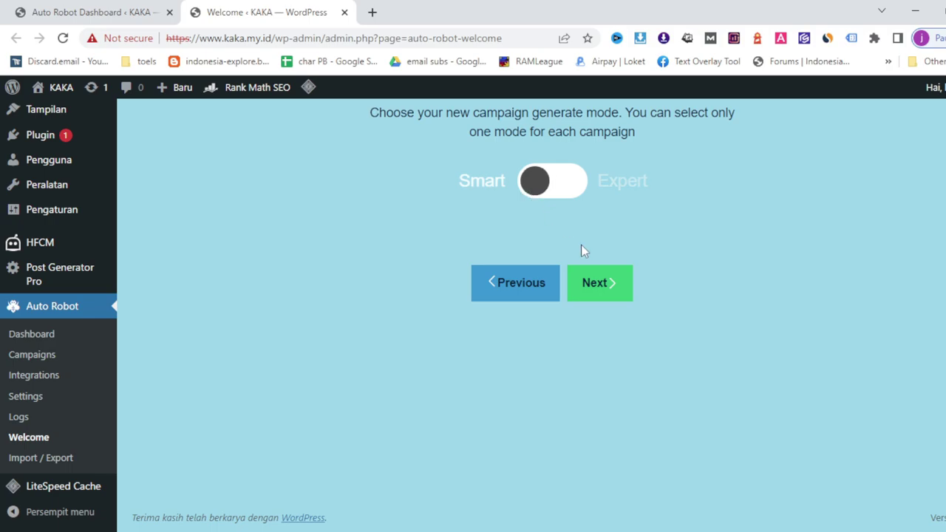
{"action": "left_click", "coordinate": [594, 289]}
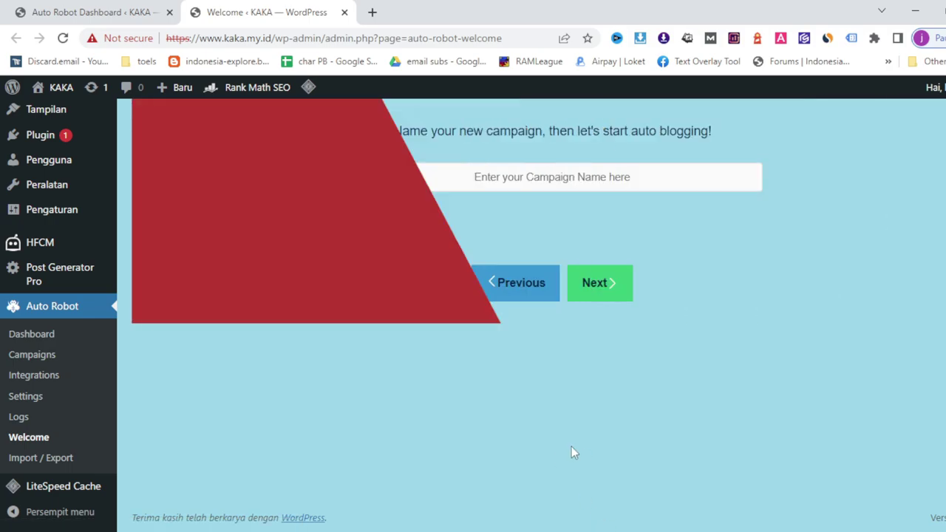
Name the new campaign kaka and continue to the language and location settings.
{"action": "left_click", "coordinate": [538, 179]}
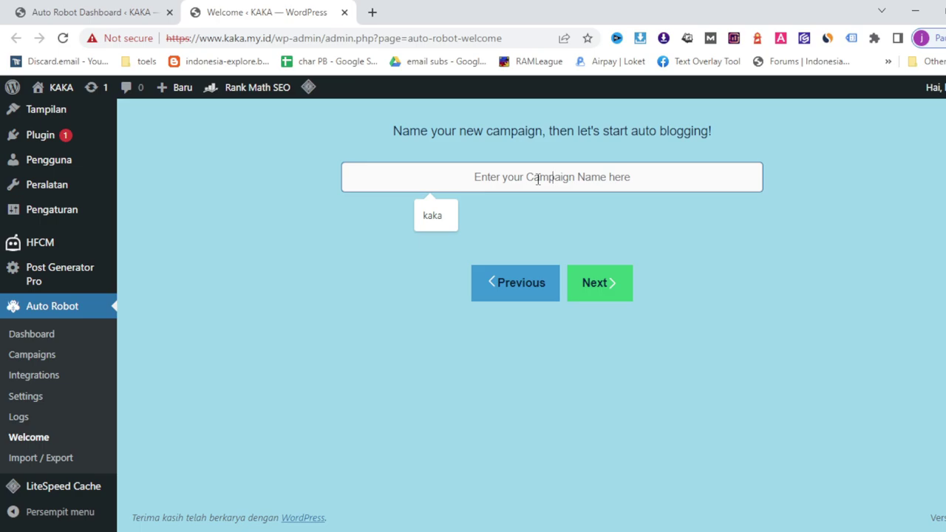
{"action": "left_click", "coordinate": [440, 216]}
{"action": "left_click", "coordinate": [597, 282]}
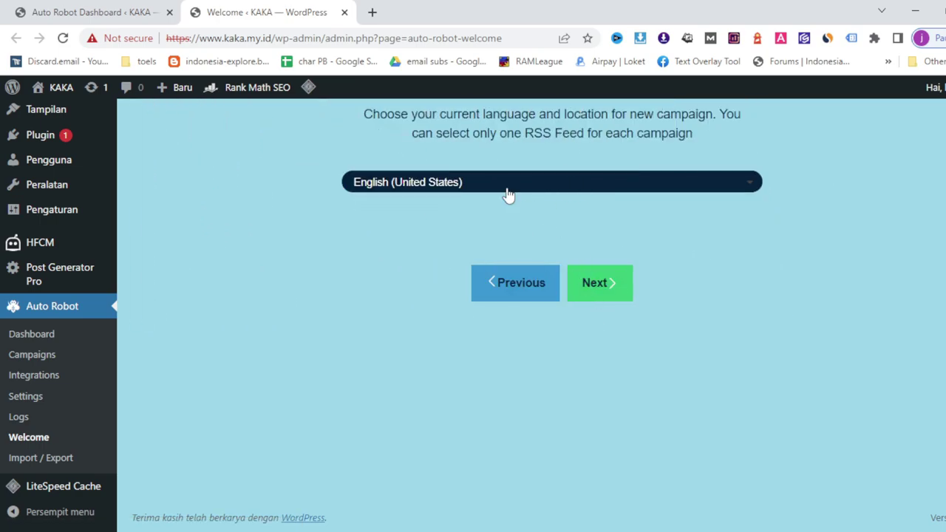
Browse the available languages and locations and continue with English (United States).
{"action": "left_click", "coordinate": [526, 191]}
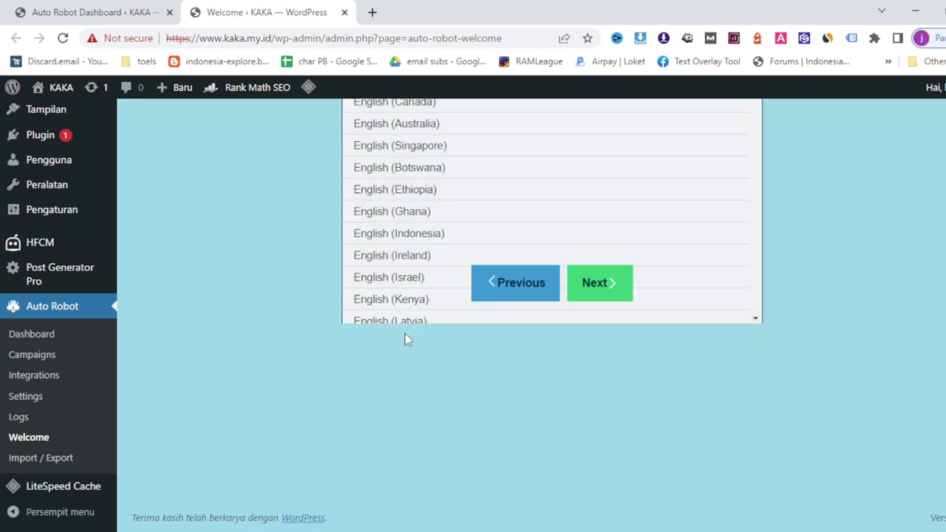
{"action": "scroll", "coordinate": [481, 215], "scroll_direction": "down", "scroll_amount": 12}
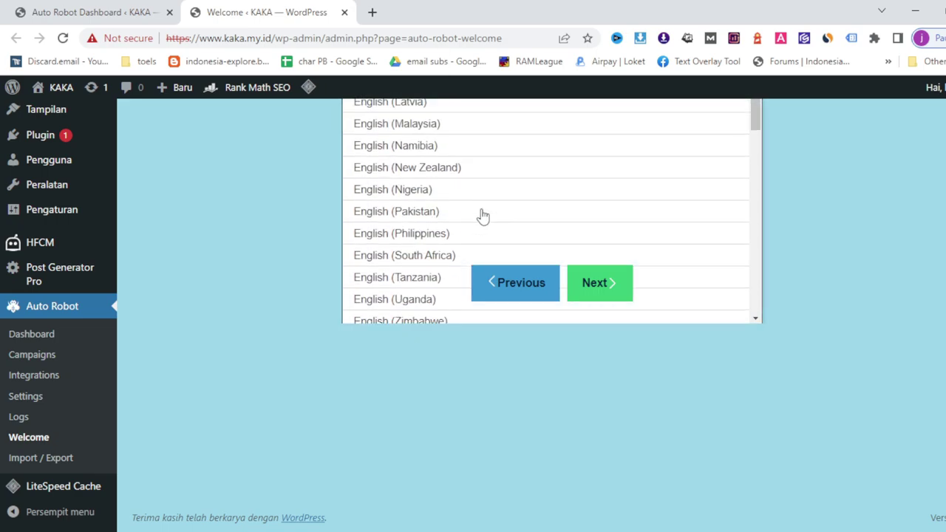
{"action": "scroll", "coordinate": [481, 215], "scroll_direction": "down", "scroll_amount": 4}
{"action": "scroll", "coordinate": [481, 215], "scroll_direction": "up", "scroll_amount": 12}
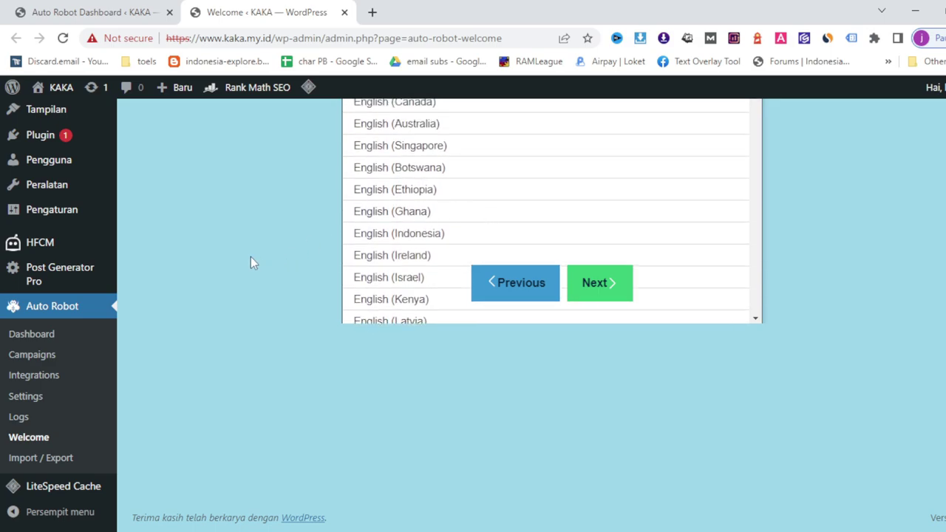
{"action": "scroll", "coordinate": [752, 296], "scroll_direction": "up", "scroll_amount": 2}
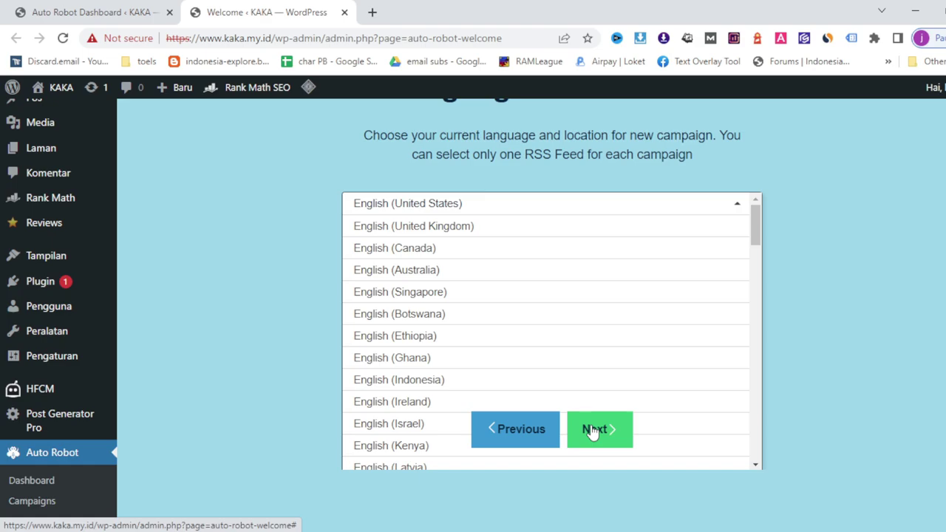
{"action": "scroll", "coordinate": [595, 433], "scroll_direction": "up", "scroll_amount": 1}
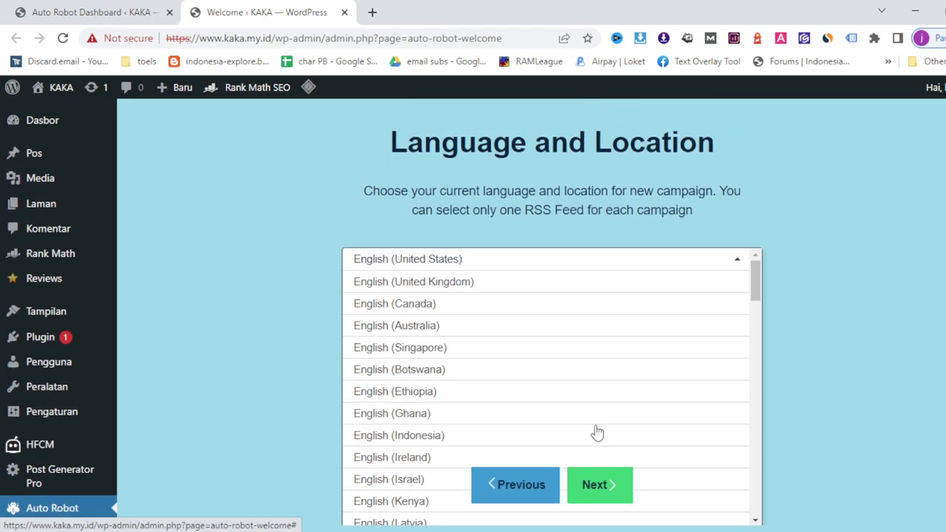
{"action": "left_click", "coordinate": [595, 486]}
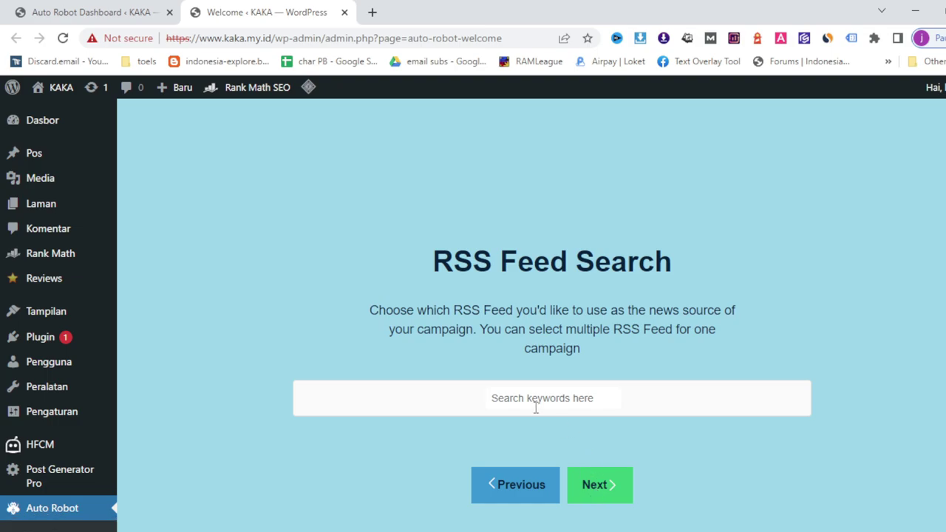
Add coffee bean, coffe latte, coffee and kopi as the RSS feed search keywords and generate the campaign.
{"action": "left_click", "coordinate": [535, 407]}
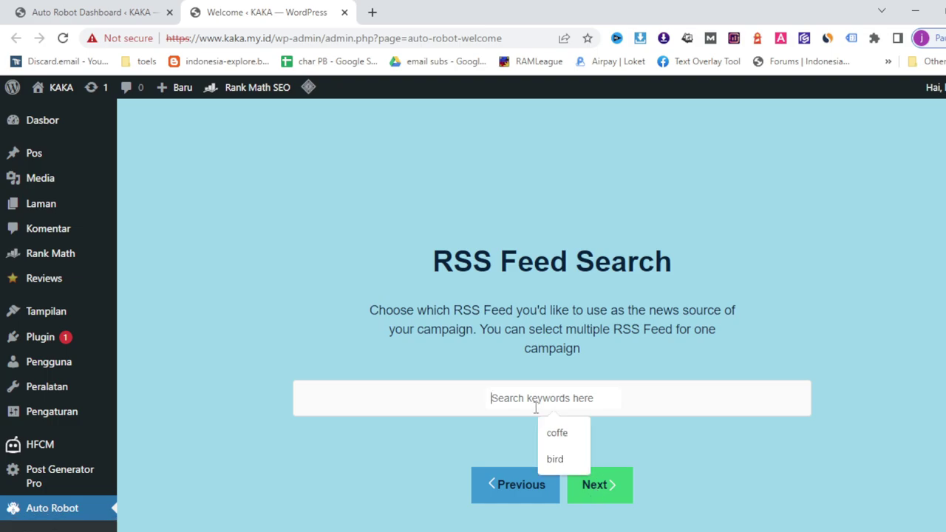
{"action": "left_click", "coordinate": [562, 435]}
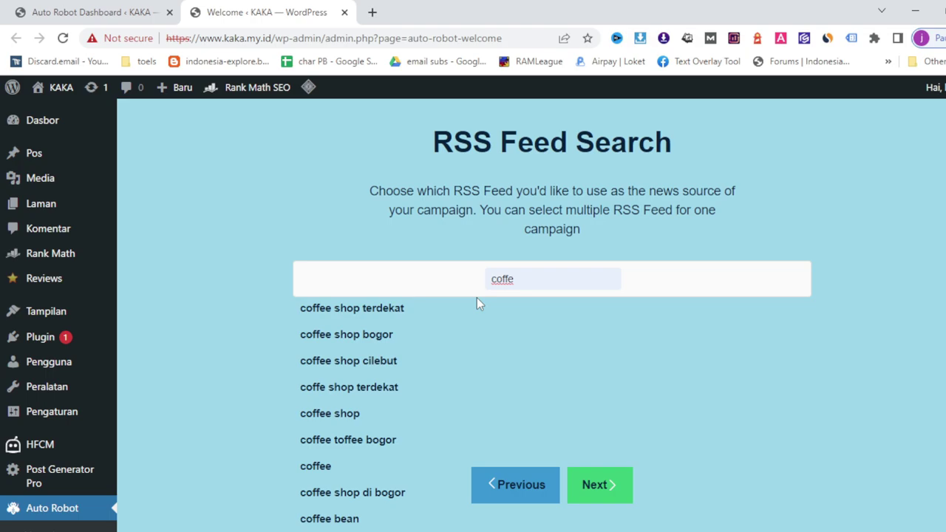
{"action": "scroll", "coordinate": [473, 303], "scroll_direction": "down", "scroll_amount": 1}
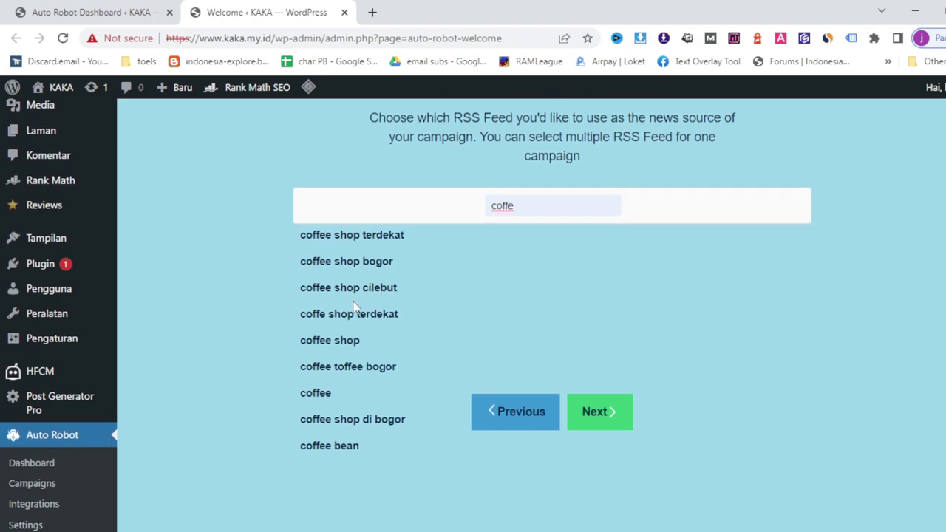
{"action": "left_click", "coordinate": [325, 455]}
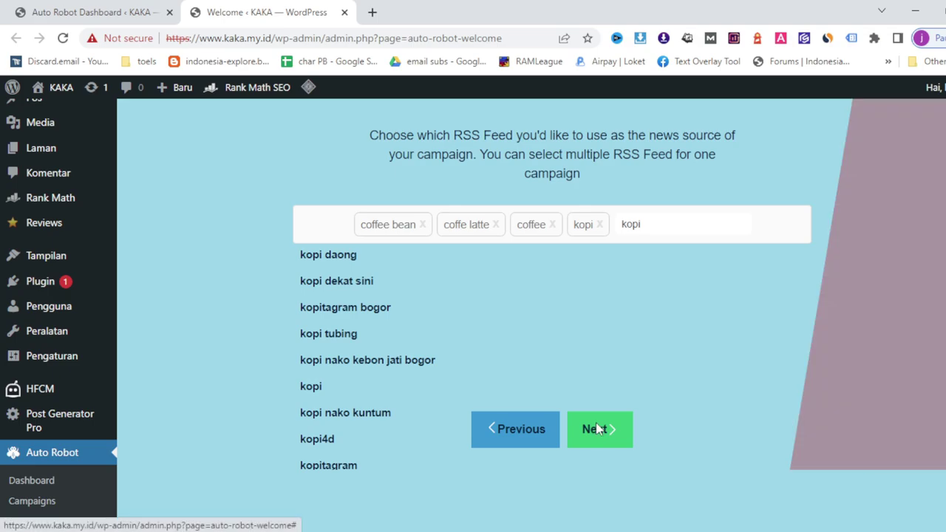
{"action": "left_click", "coordinate": [597, 428]}
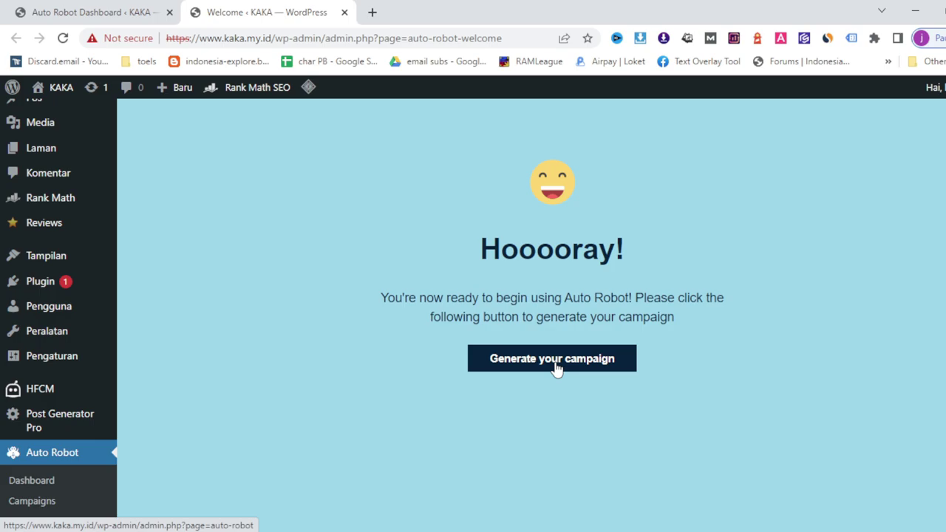
{"action": "left_click", "coordinate": [556, 365]}
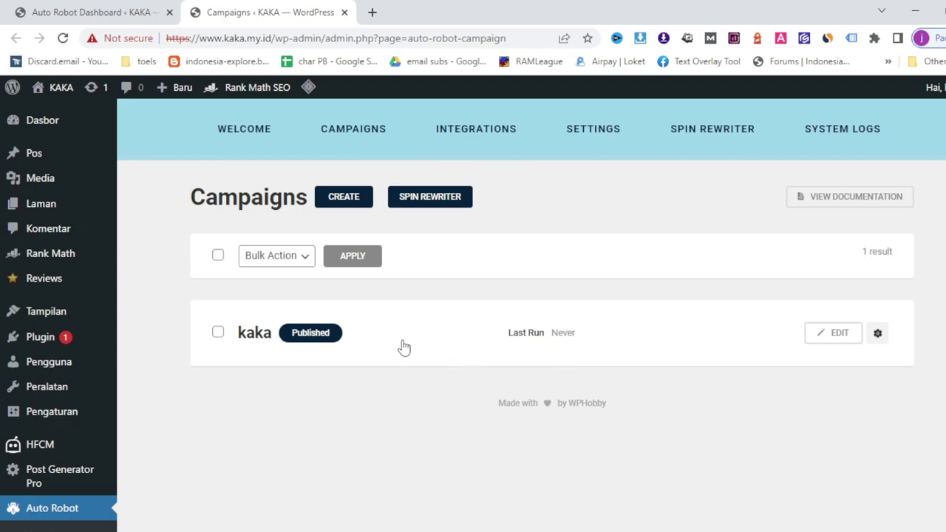
Open the kaka campaign for editing and review its name, language and feed search keywords.
{"action": "left_click", "coordinate": [218, 334]}
{"action": "left_click", "coordinate": [828, 339]}
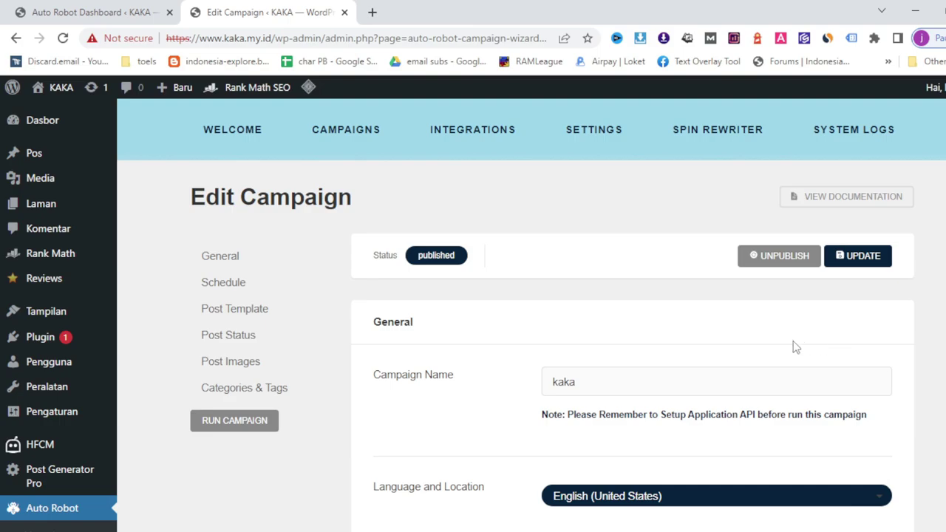
{"action": "scroll", "coordinate": [793, 341], "scroll_direction": "down", "scroll_amount": 2}
{"action": "scroll", "coordinate": [793, 348], "scroll_direction": "down", "scroll_amount": 2}
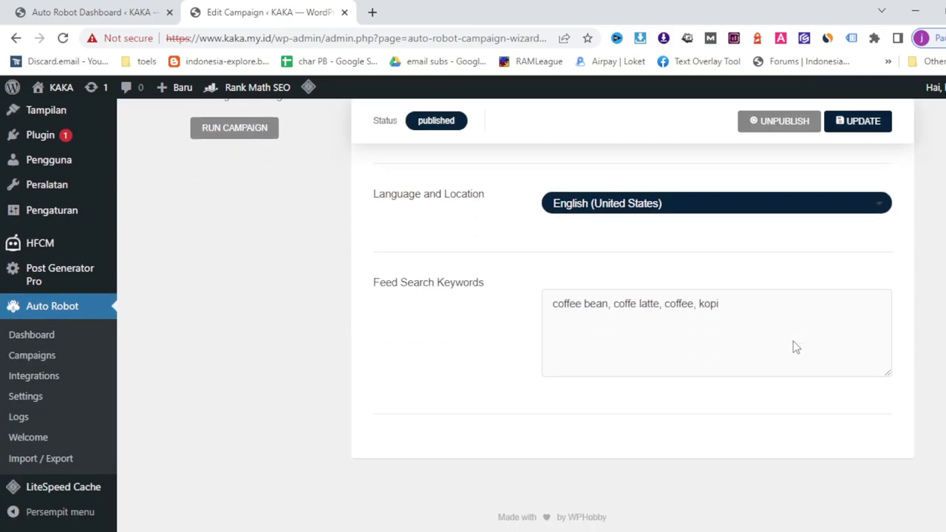
{"action": "scroll", "coordinate": [794, 341], "scroll_direction": "down", "scroll_amount": 1}
{"action": "scroll", "coordinate": [793, 341], "scroll_direction": "up", "scroll_amount": 1}
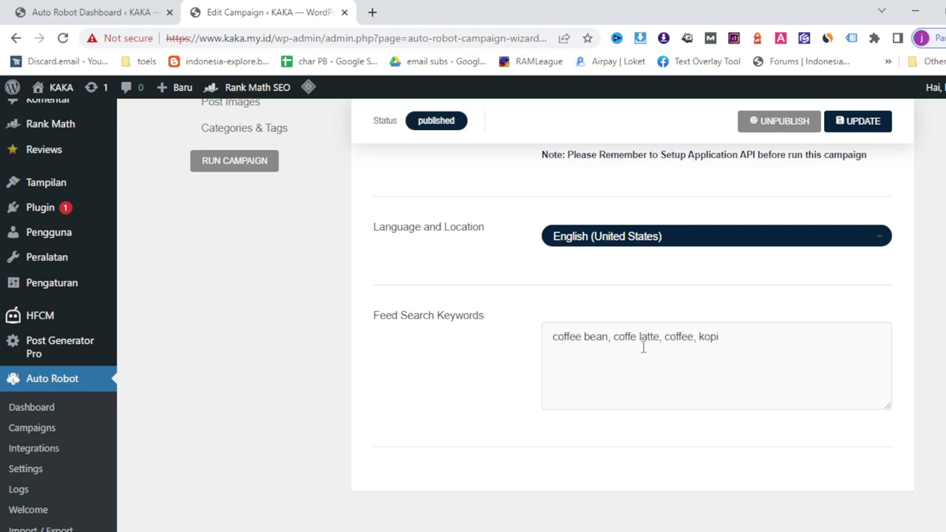
{"action": "scroll", "coordinate": [745, 345], "scroll_direction": "up", "scroll_amount": 1}
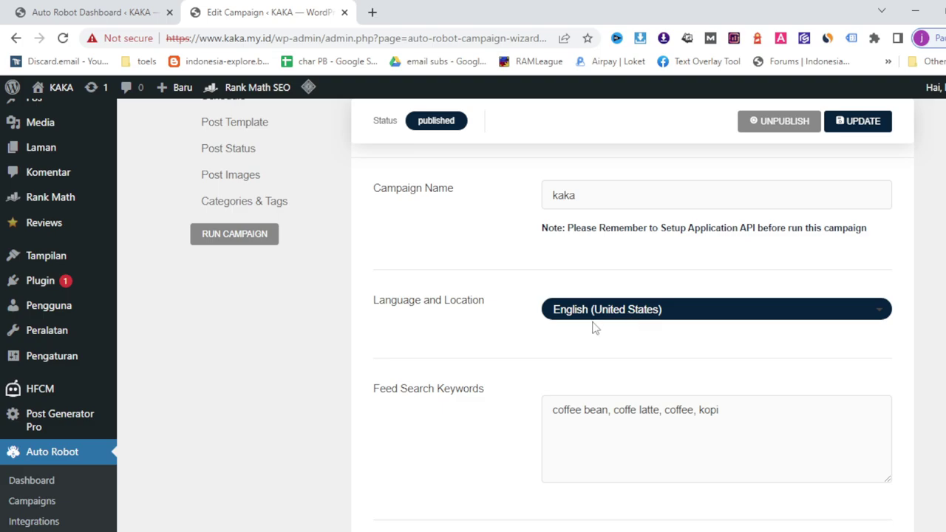
{"action": "scroll", "coordinate": [545, 331], "scroll_direction": "up", "scroll_amount": 2}
Review the campaign's schedule settings and the available time units.
{"action": "left_click", "coordinate": [238, 251]}
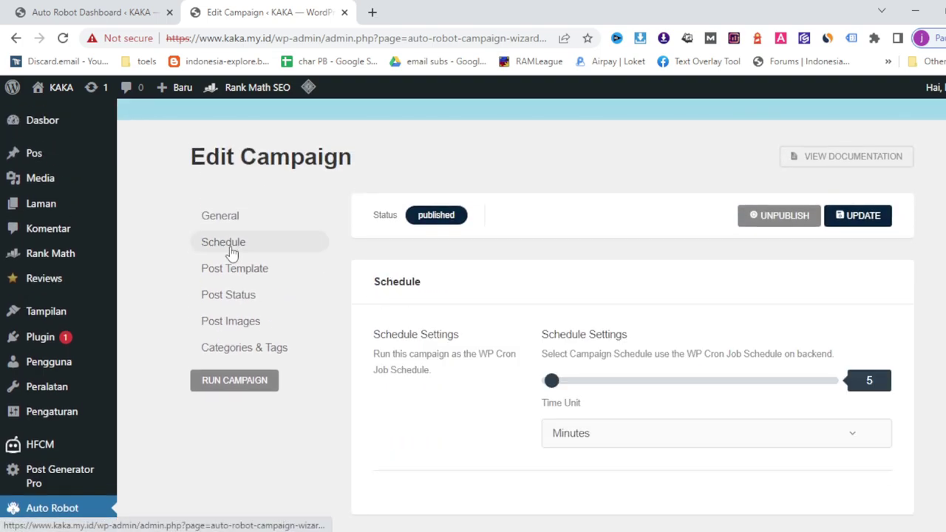
{"action": "scroll", "coordinate": [799, 343], "scroll_direction": "down", "scroll_amount": 2}
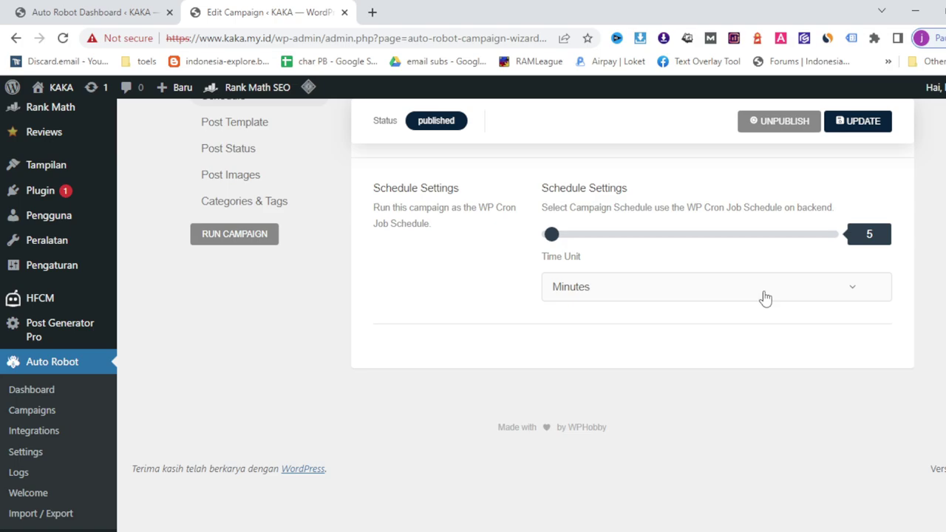
{"action": "left_click", "coordinate": [805, 294]}
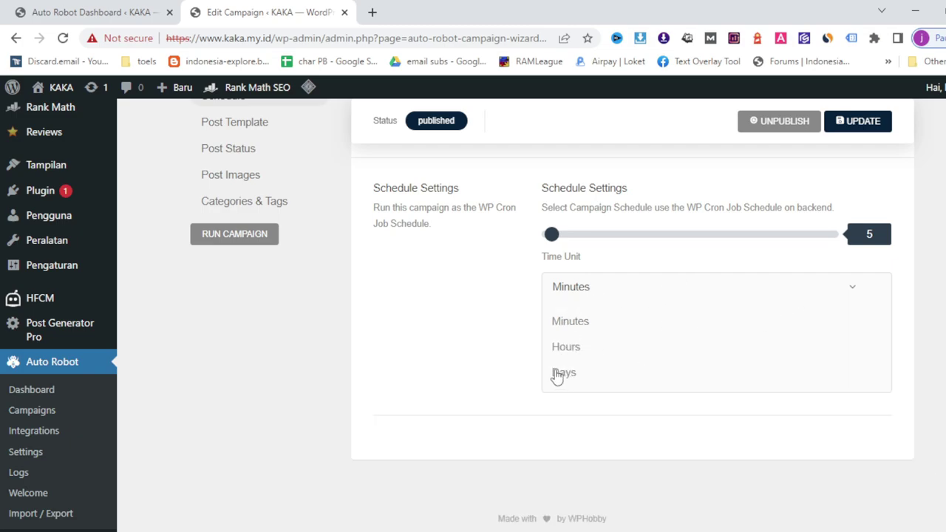
{"action": "scroll", "coordinate": [465, 362], "scroll_direction": "up", "scroll_amount": 2}
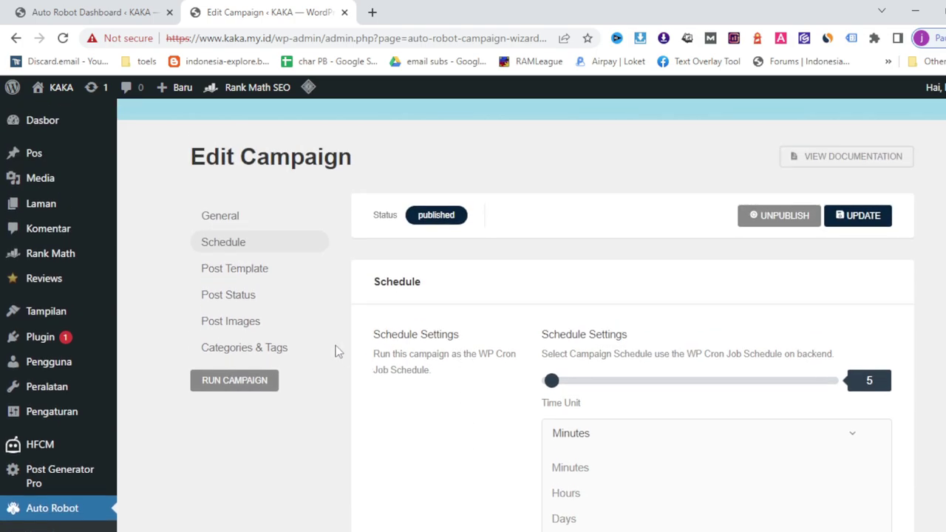
Review the campaign's post template and post status settings, including the available post authors.
{"action": "left_click", "coordinate": [235, 271]}
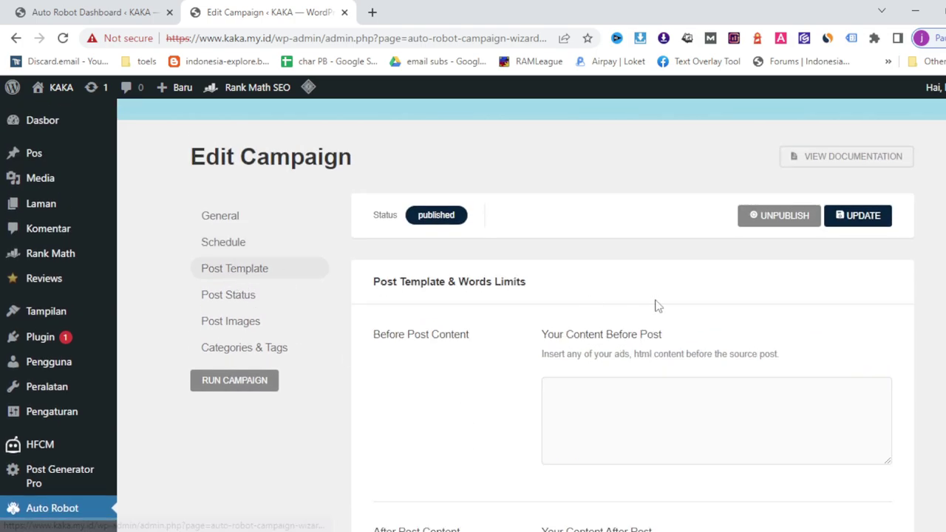
{"action": "scroll", "coordinate": [657, 303], "scroll_direction": "down", "scroll_amount": 2}
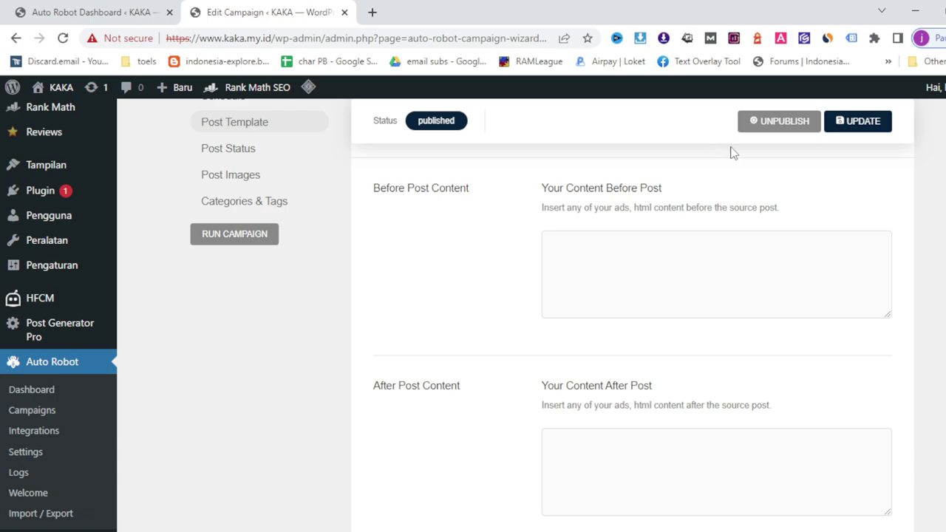
{"action": "left_click", "coordinate": [227, 151]}
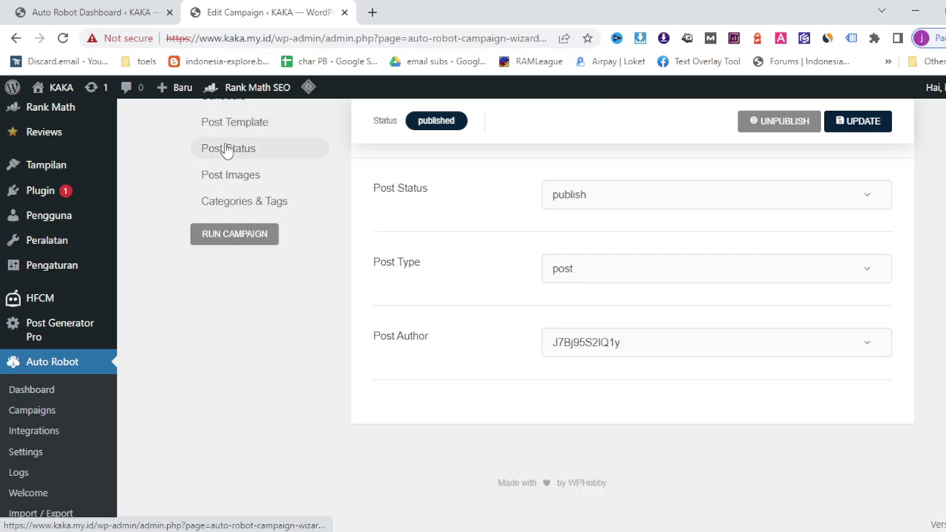
{"action": "left_click", "coordinate": [661, 346]}
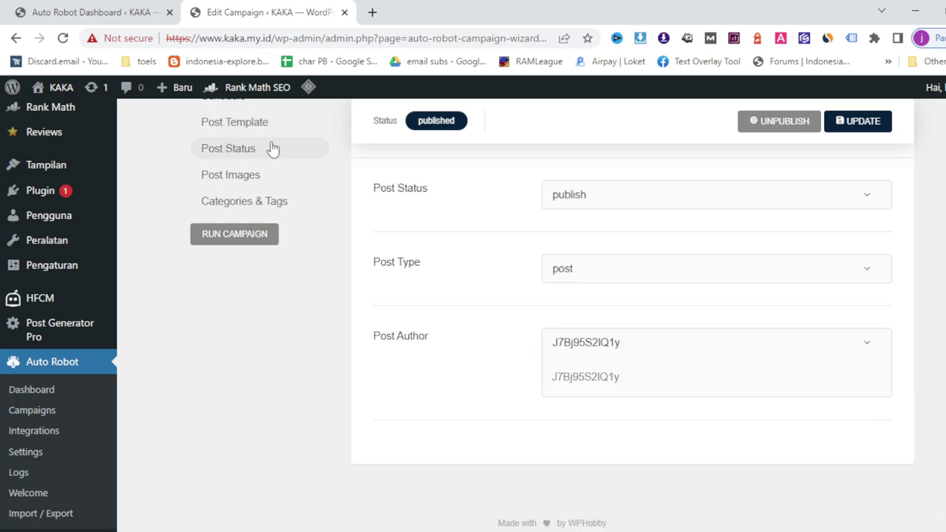
Enable using the first source image as the post feature image and update the campaign.
{"action": "left_click", "coordinate": [225, 177]}
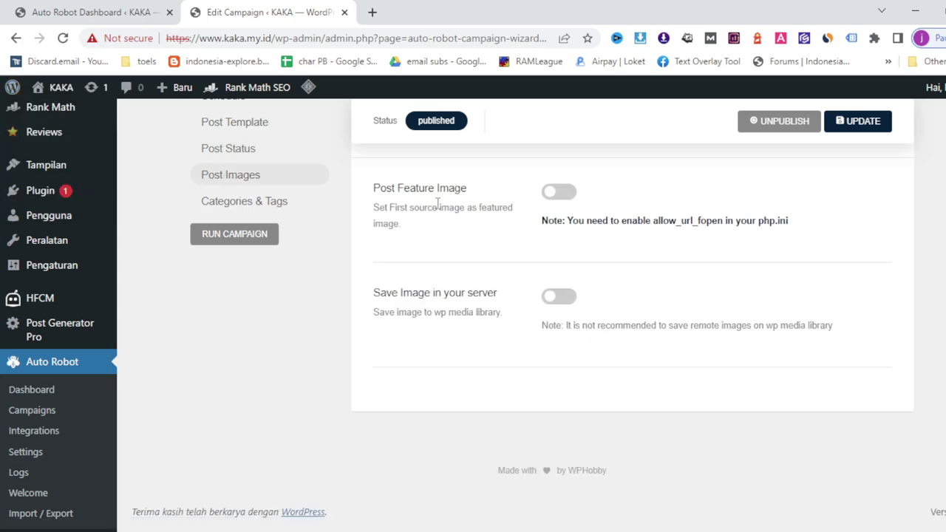
{"action": "left_click", "coordinate": [561, 194]}
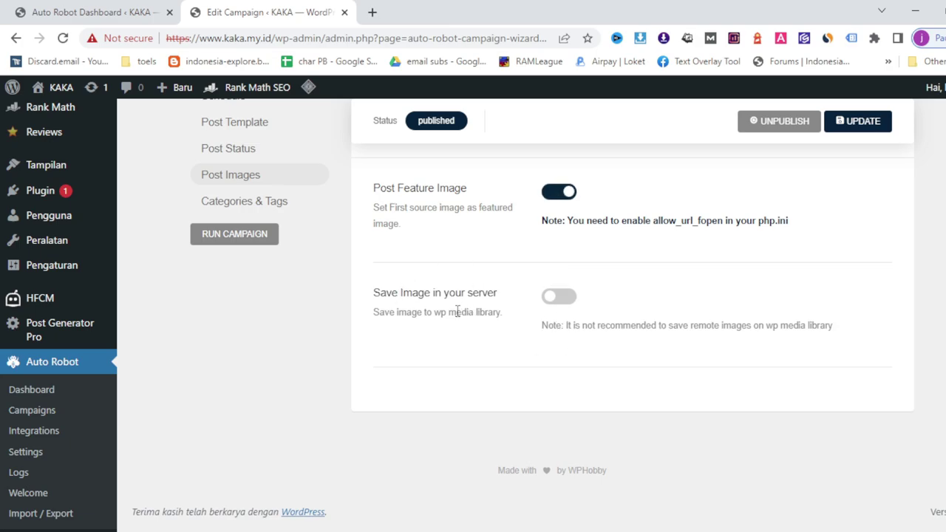
{"action": "scroll", "coordinate": [463, 327], "scroll_direction": "up", "scroll_amount": 1}
{"action": "scroll", "coordinate": [463, 330], "scroll_direction": "up", "scroll_amount": 1}
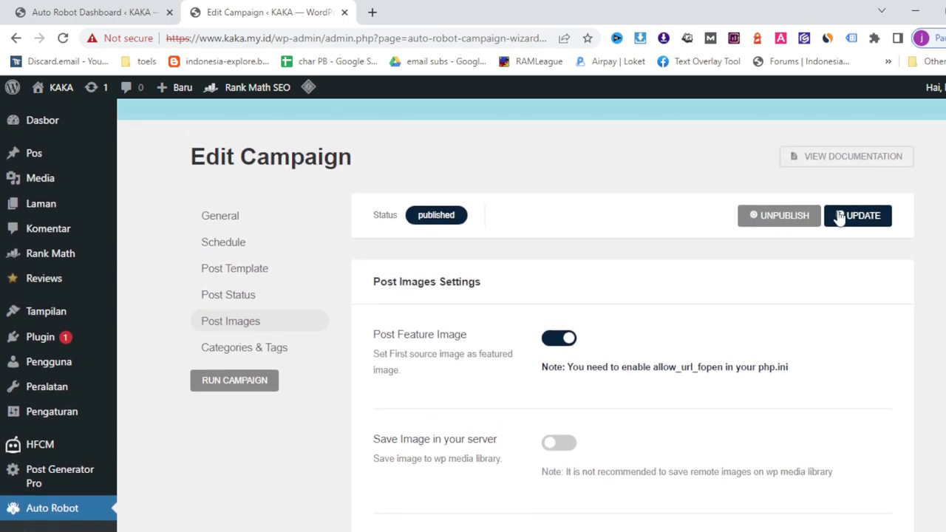
{"action": "left_click", "coordinate": [855, 215]}
Assign the Kopi category to the campaign's posts and update the campaign.
{"action": "scroll", "coordinate": [449, 299], "scroll_direction": "down", "scroll_amount": 2}
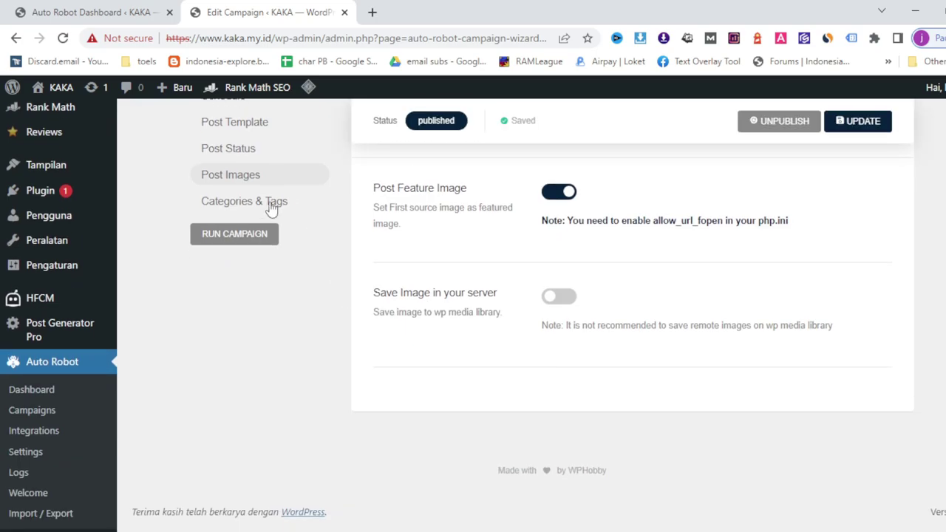
{"action": "left_click", "coordinate": [262, 202]}
{"action": "left_click", "coordinate": [633, 240]}
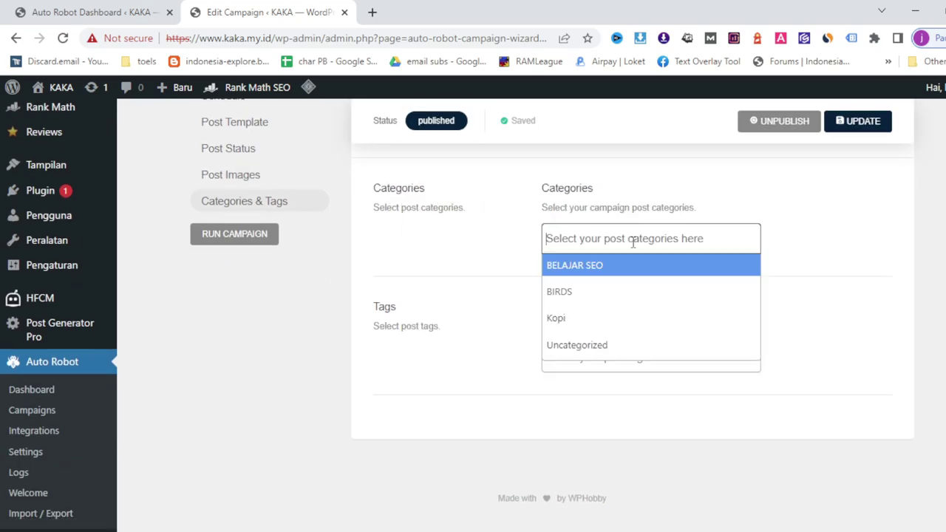
{"action": "left_click", "coordinate": [559, 321]}
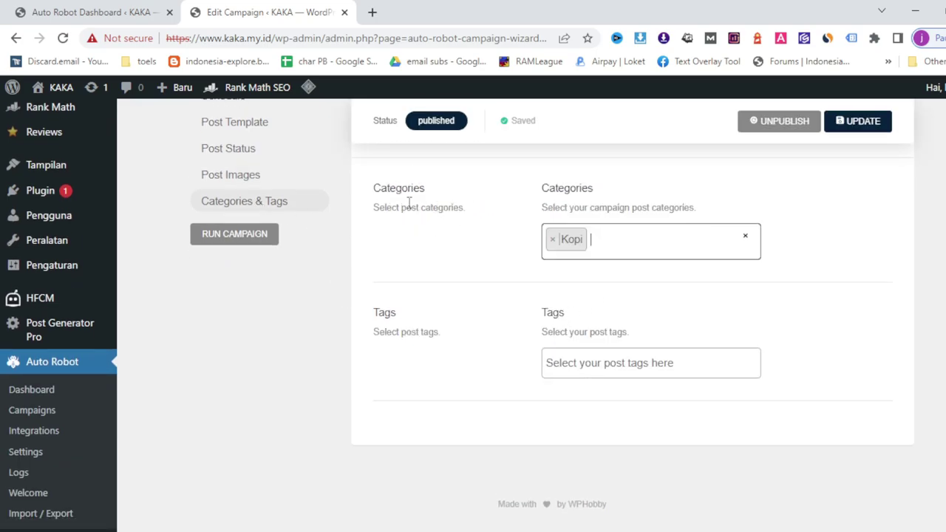
{"action": "scroll", "coordinate": [295, 268], "scroll_direction": "up", "scroll_amount": 1}
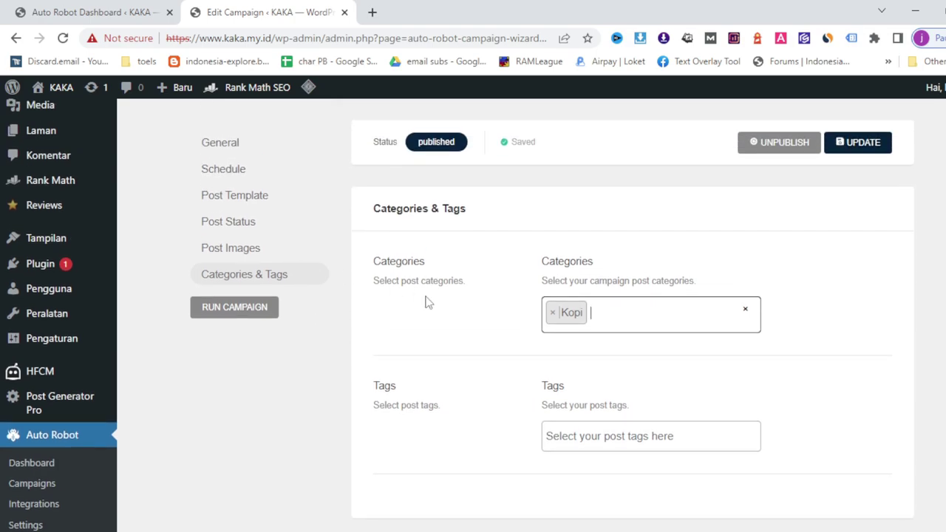
{"action": "scroll", "coordinate": [44, 195], "scroll_direction": "up", "scroll_amount": 1}
{"action": "mouse_move", "coordinate": [30, 155]}
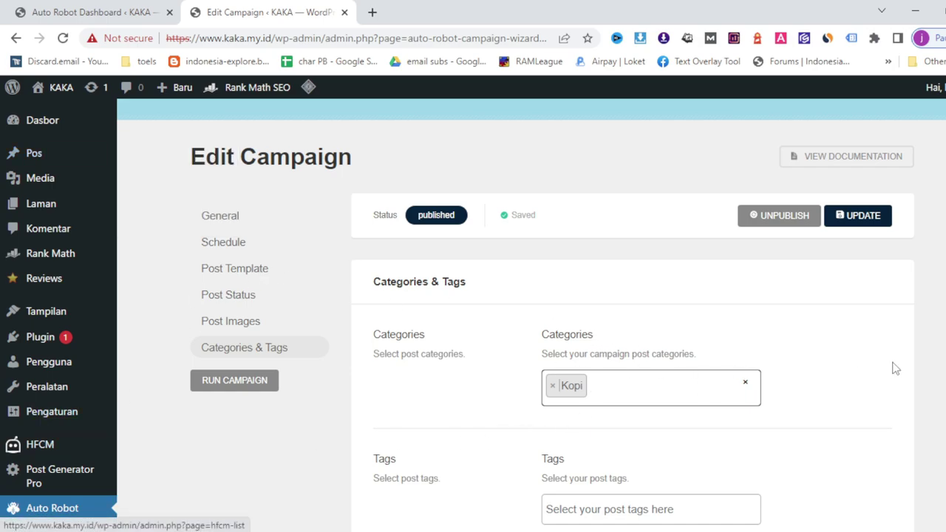
{"action": "scroll", "coordinate": [893, 366], "scroll_direction": "down", "scroll_amount": 2}
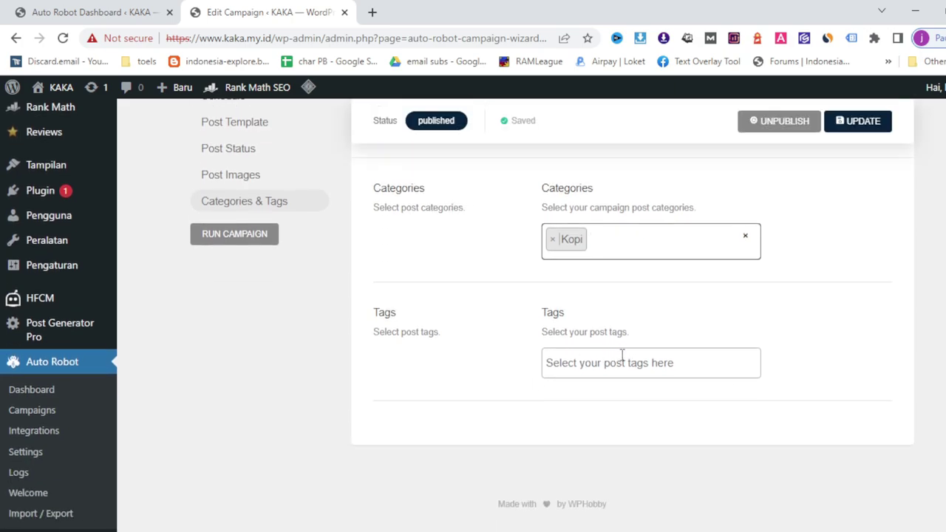
{"action": "scroll", "coordinate": [618, 363], "scroll_direction": "up", "scroll_amount": 1}
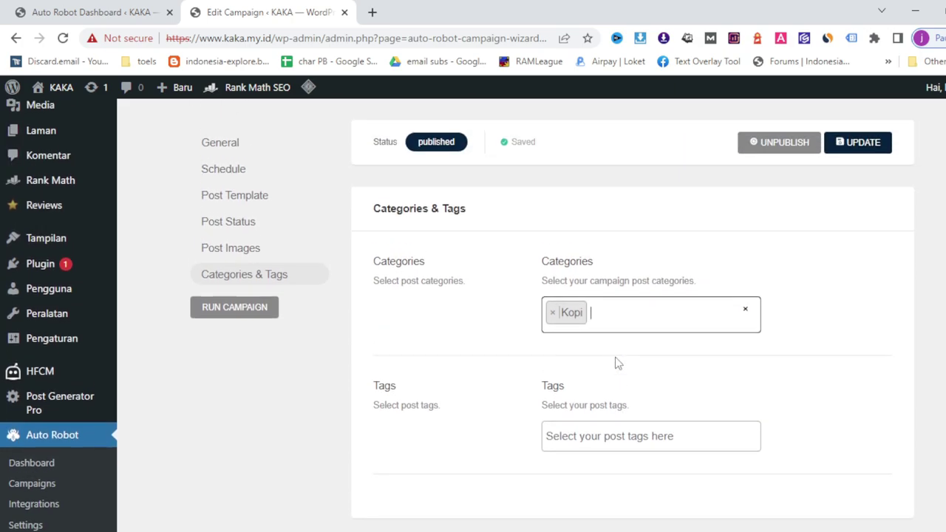
{"action": "left_click", "coordinate": [861, 145]}
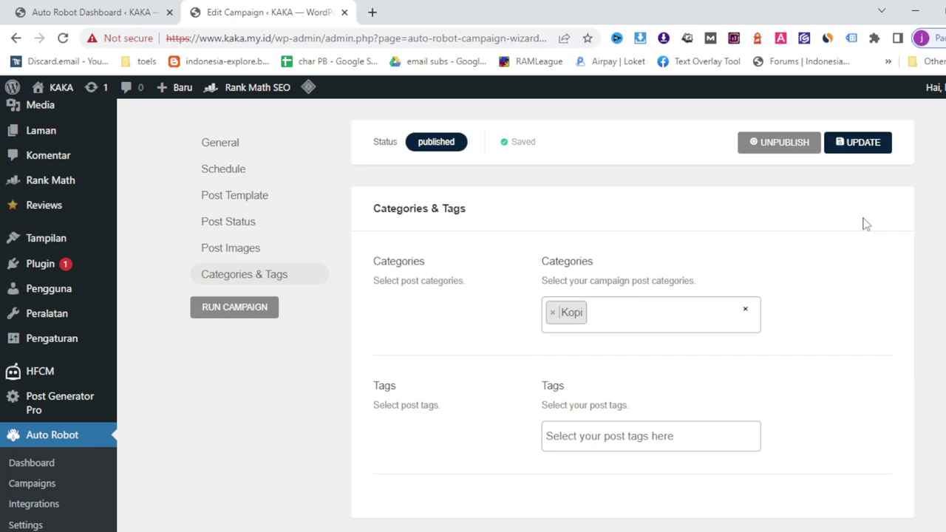
Run the campaign and open the newly created post from the campaign console's running log.
{"action": "left_click", "coordinate": [234, 310]}
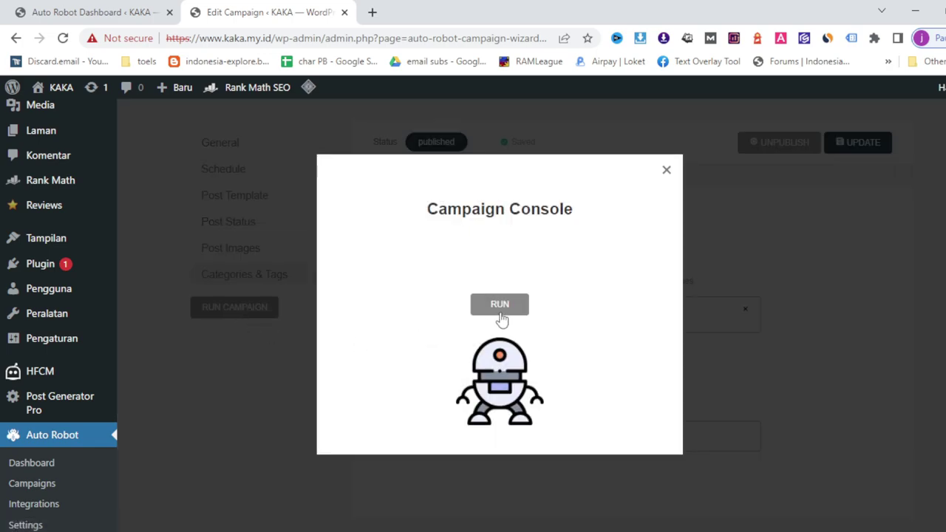
{"action": "left_click", "coordinate": [499, 310]}
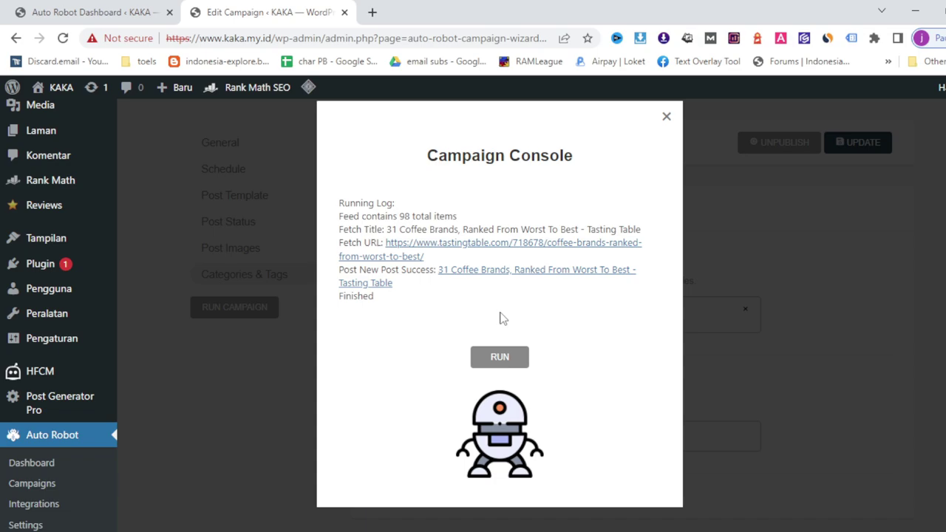
{"action": "left_click", "coordinate": [560, 274]}
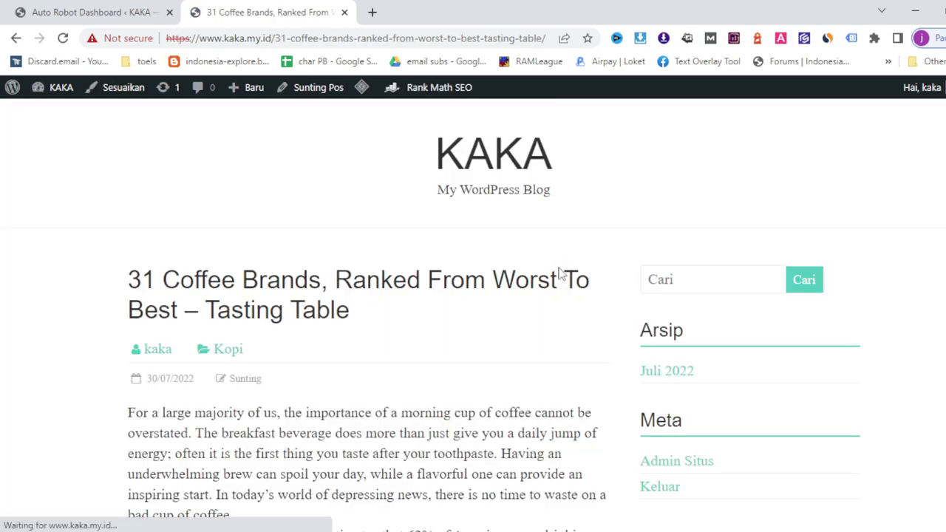
Examine the content of the generated post about 31 coffee brands from beginning to end.
{"action": "scroll", "coordinate": [560, 274], "scroll_direction": "down", "scroll_amount": 3}
{"action": "scroll", "coordinate": [560, 273], "scroll_direction": "down", "scroll_amount": 14}
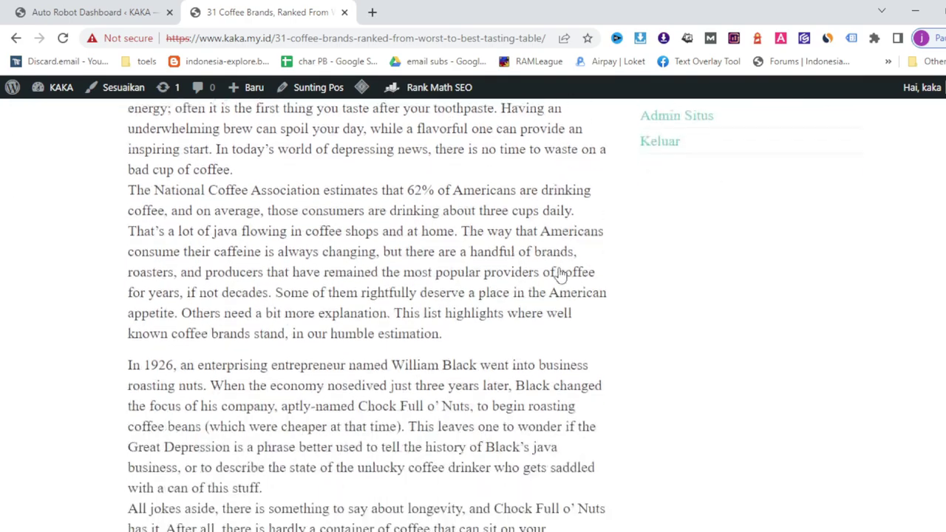
{"action": "scroll", "coordinate": [561, 273], "scroll_direction": "down", "scroll_amount": 20}
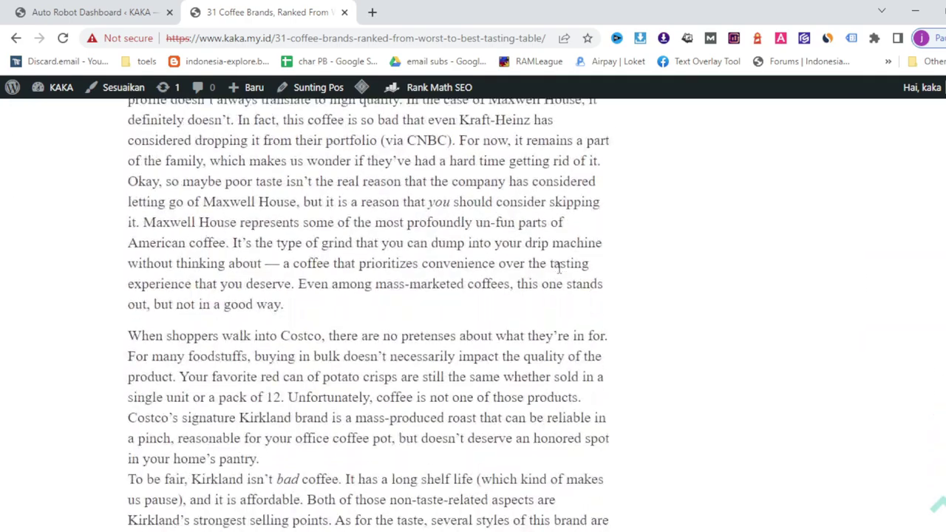
{"action": "scroll", "coordinate": [560, 268], "scroll_direction": "down", "scroll_amount": 20}
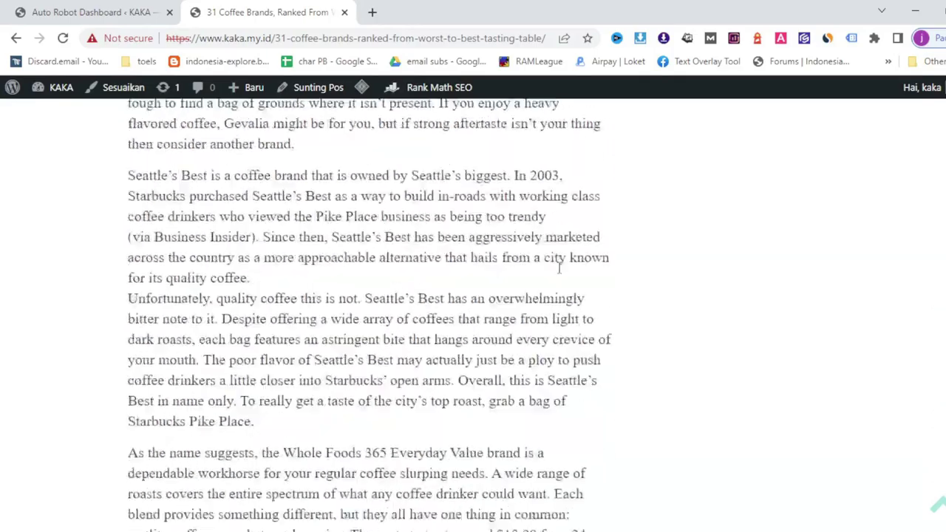
{"action": "scroll", "coordinate": [567, 292], "scroll_direction": "down", "scroll_amount": 8}
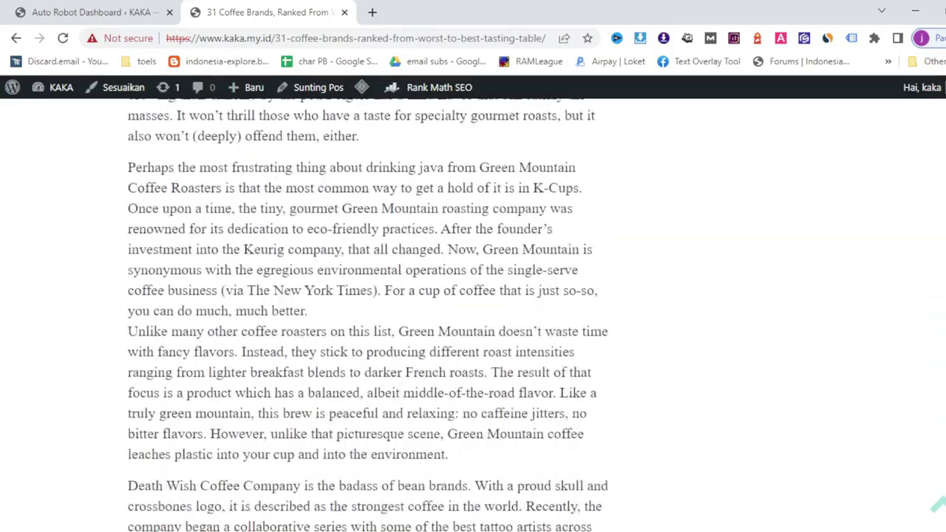
{"action": "scroll", "coordinate": [473, 311], "scroll_direction": "down", "scroll_amount": 20}
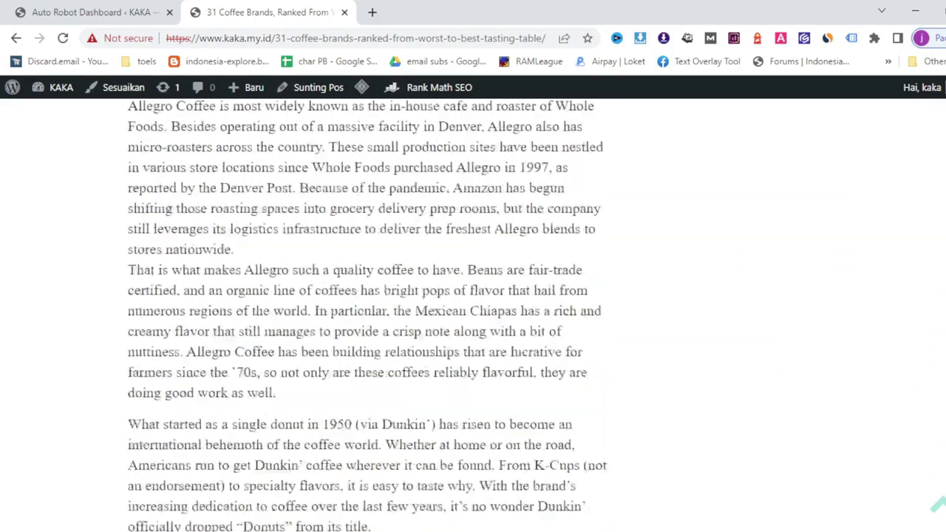
{"action": "scroll", "coordinate": [473, 311], "scroll_direction": "up", "scroll_amount": 10}
{"action": "scroll", "coordinate": [937, 504], "scroll_direction": "up", "scroll_amount": 20}
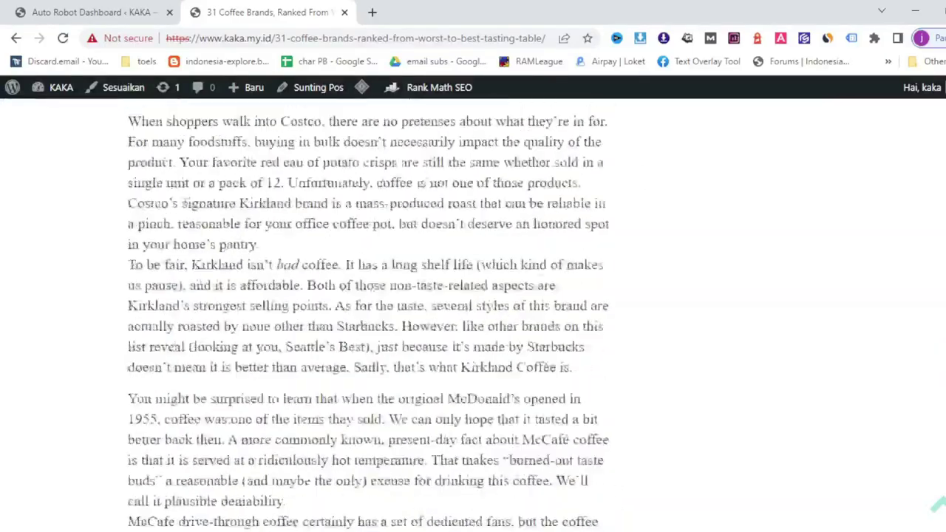
Go to the KAKA blog's home page and look over the published posts and their featured images.
{"action": "left_click", "coordinate": [523, 166]}
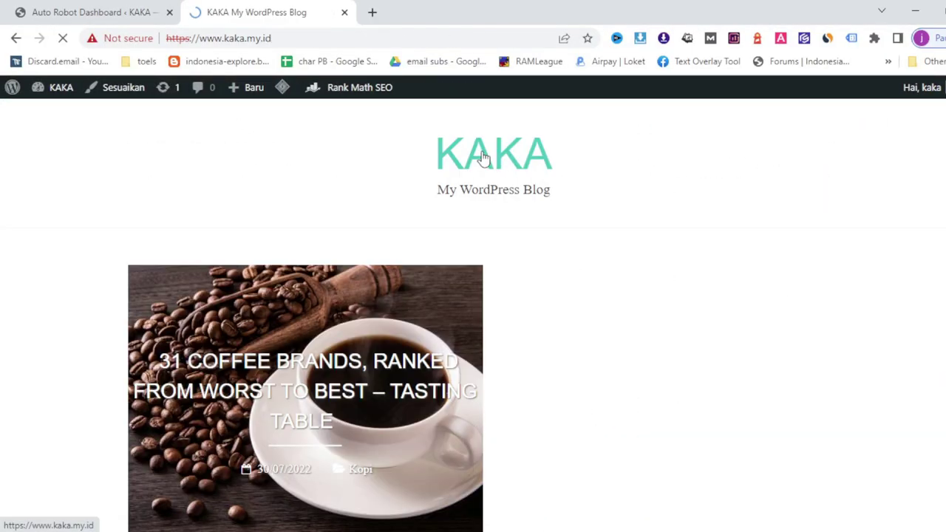
{"action": "scroll", "coordinate": [584, 259], "scroll_direction": "down", "scroll_amount": 3}
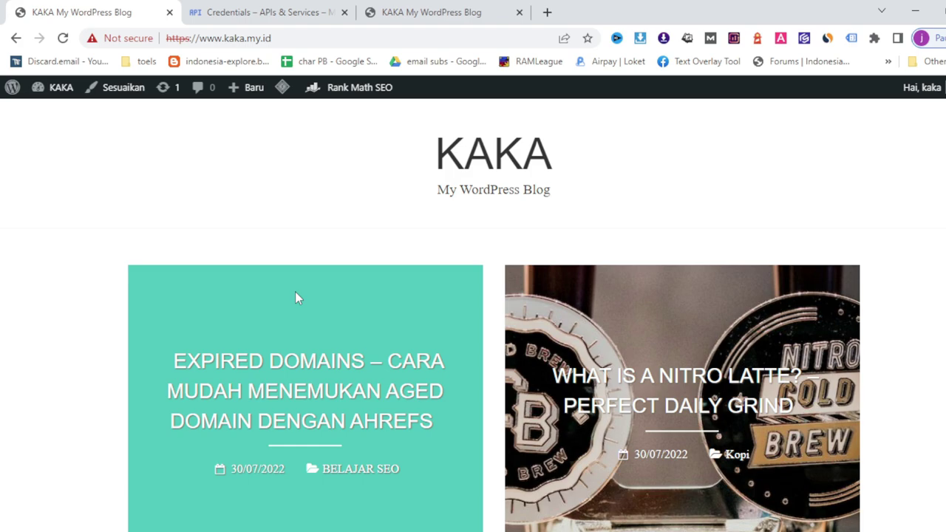
{"action": "scroll", "coordinate": [295, 291], "scroll_direction": "down", "scroll_amount": 5}
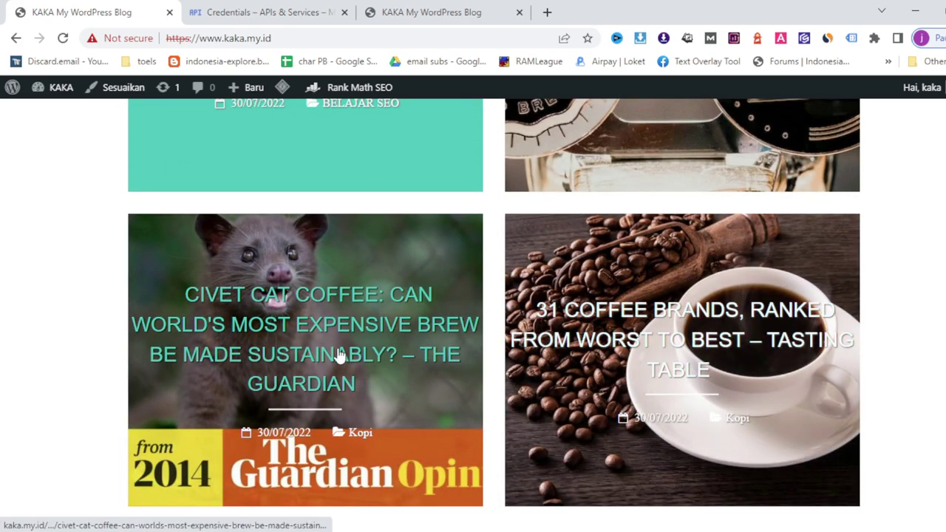
{"action": "scroll", "coordinate": [443, 310], "scroll_direction": "up", "scroll_amount": 2}
{"action": "scroll", "coordinate": [450, 338], "scroll_direction": "down", "scroll_amount": 2}
Open the generated Civet cat coffee post and examine its full text and source link.
{"action": "left_click", "coordinate": [317, 358]}
{"action": "scroll", "coordinate": [316, 359], "scroll_direction": "down", "scroll_amount": 15}
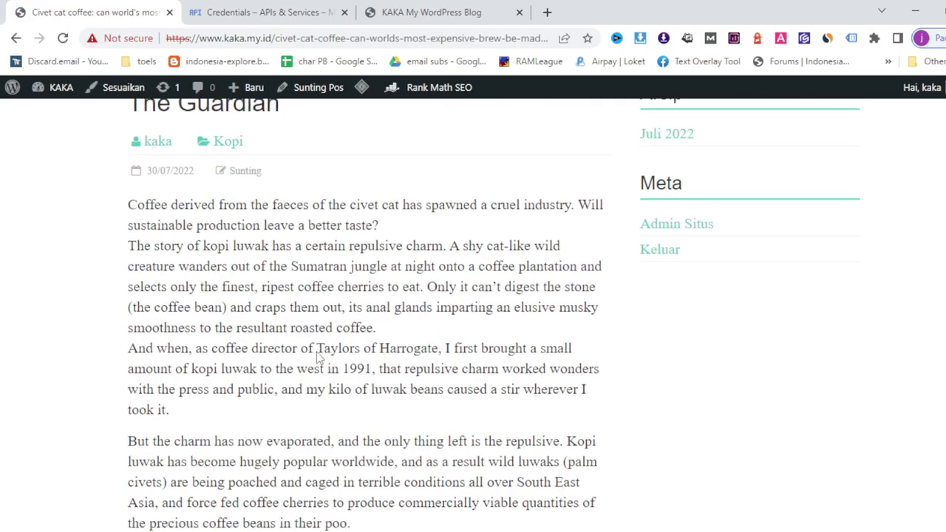
{"action": "scroll", "coordinate": [316, 358], "scroll_direction": "down", "scroll_amount": 12}
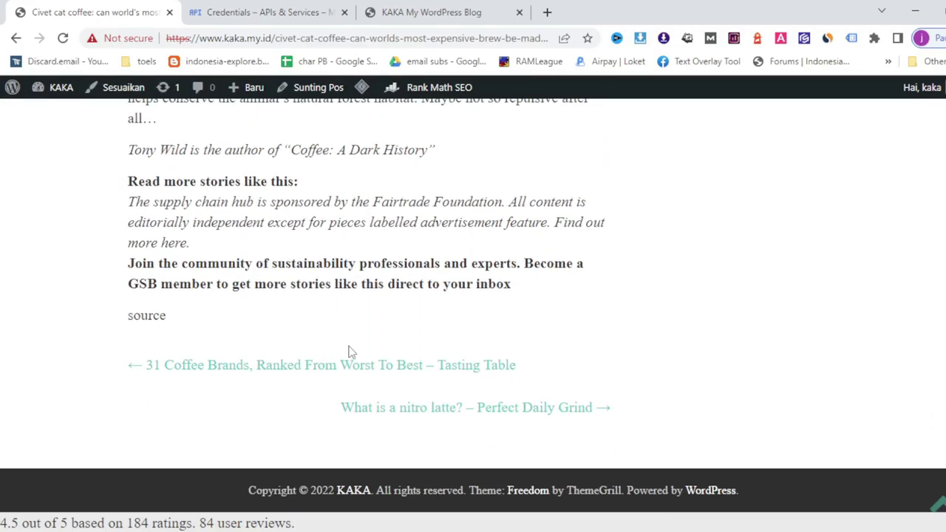
{"action": "scroll", "coordinate": [348, 352], "scroll_direction": "up", "scroll_amount": 10}
{"action": "scroll", "coordinate": [352, 353], "scroll_direction": "up", "scroll_amount": 15}
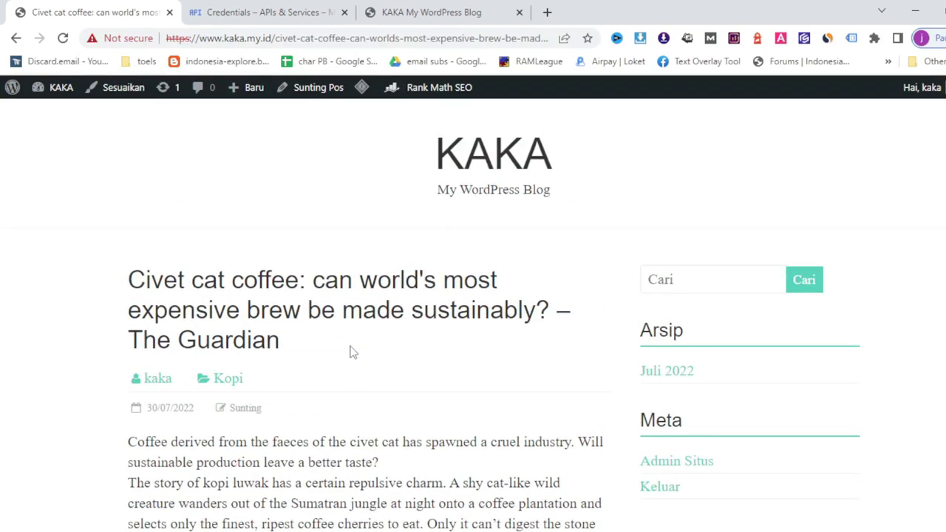
{"action": "scroll", "coordinate": [374, 401], "scroll_direction": "down", "scroll_amount": 3}
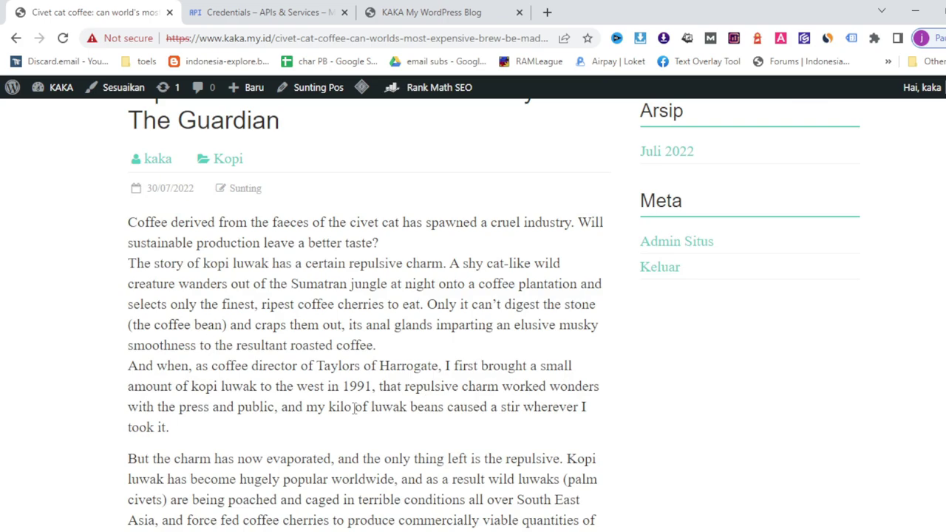
Finish reviewing the opening of the Civet cat coffee post and return to the blog's home page.
{"action": "scroll", "coordinate": [399, 477], "scroll_direction": "up", "scroll_amount": 3}
{"action": "scroll", "coordinate": [387, 411], "scroll_direction": "down", "scroll_amount": 3}
{"action": "scroll", "coordinate": [388, 374], "scroll_direction": "up", "scroll_amount": 3}
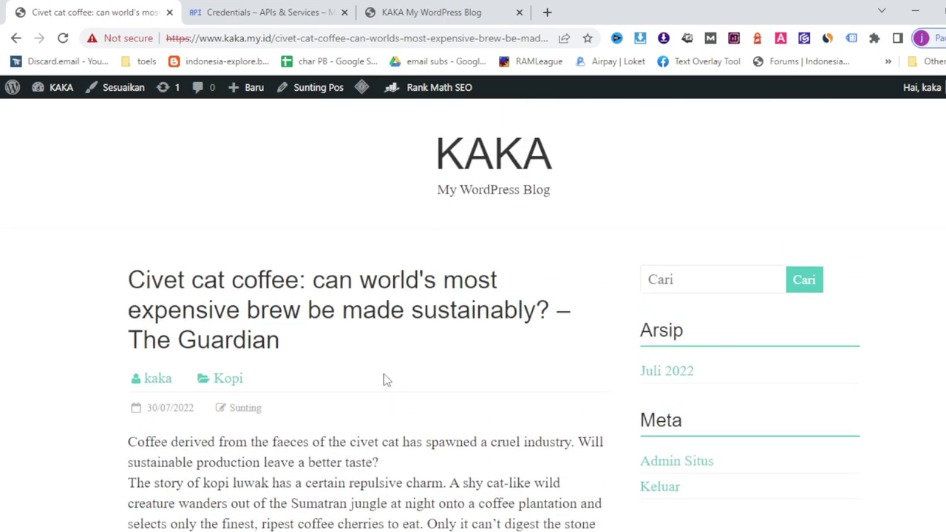
{"action": "left_click", "coordinate": [13, 40]}
{"action": "scroll", "coordinate": [337, 327], "scroll_direction": "up", "scroll_amount": 3}
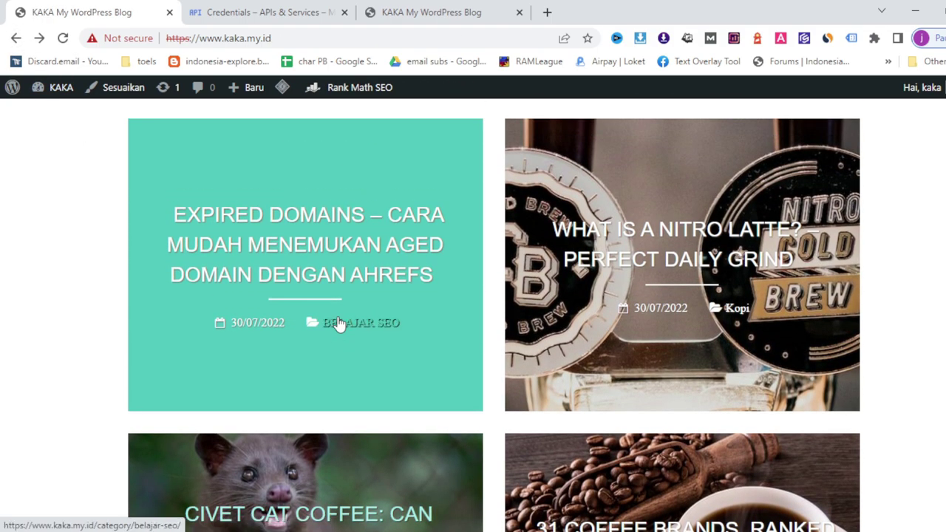
Open the generated post "What is a nitro latte? – Perfect Daily Grind" and look through its full text.
{"action": "left_click", "coordinate": [672, 264]}
{"action": "scroll", "coordinate": [609, 391], "scroll_direction": "down", "scroll_amount": 13}
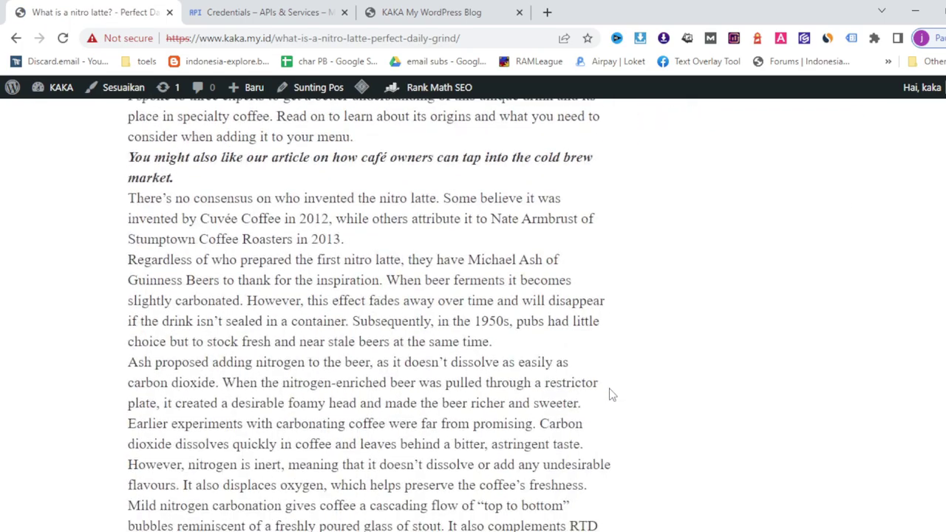
{"action": "scroll", "coordinate": [611, 394], "scroll_direction": "down", "scroll_amount": 5}
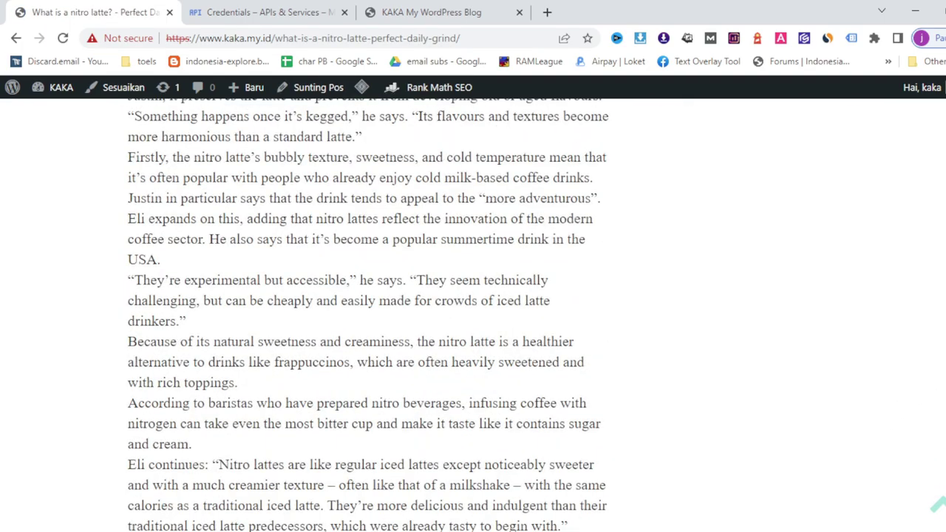
{"action": "key", "text": "End"}
{"action": "key", "text": "Home"}
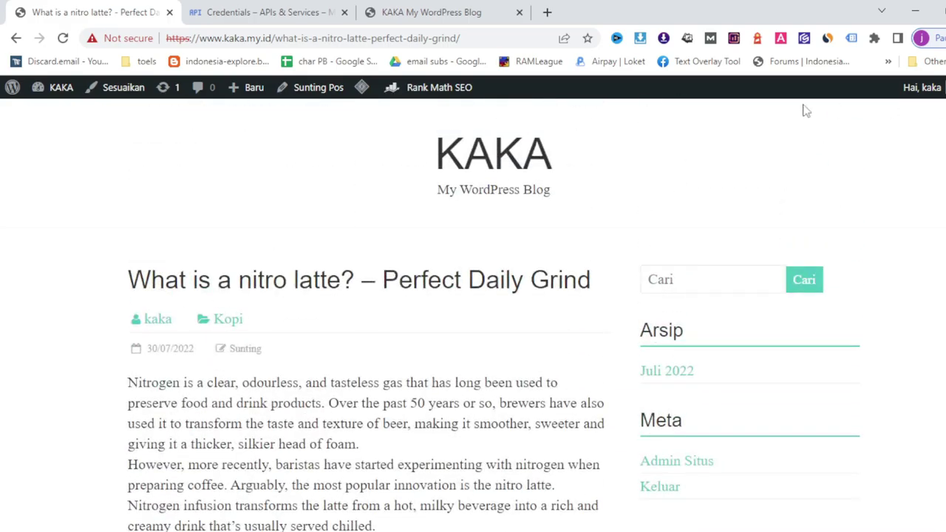
Return to the blog's home page and open the "Expired Domains" post in the BELAJAR SEO category to view its embedded video.
{"action": "left_click", "coordinate": [15, 38]}
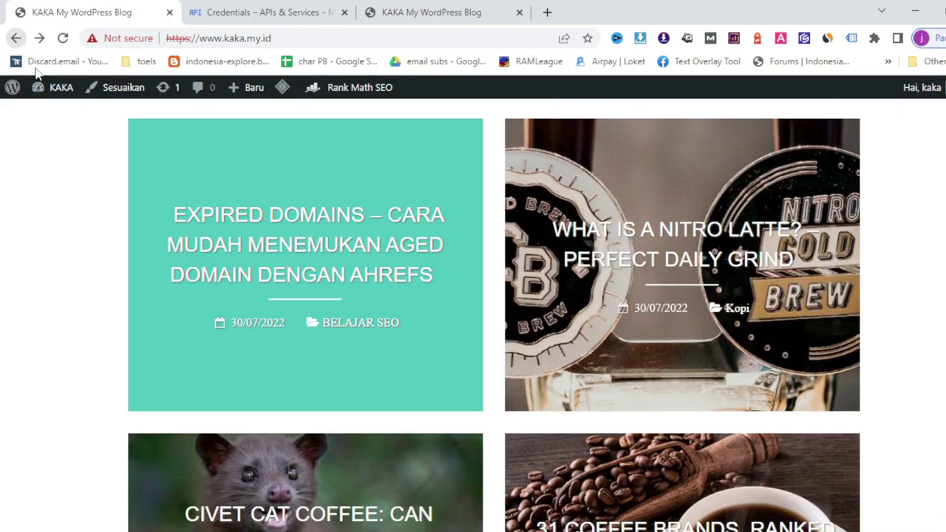
{"action": "left_click", "coordinate": [327, 232]}
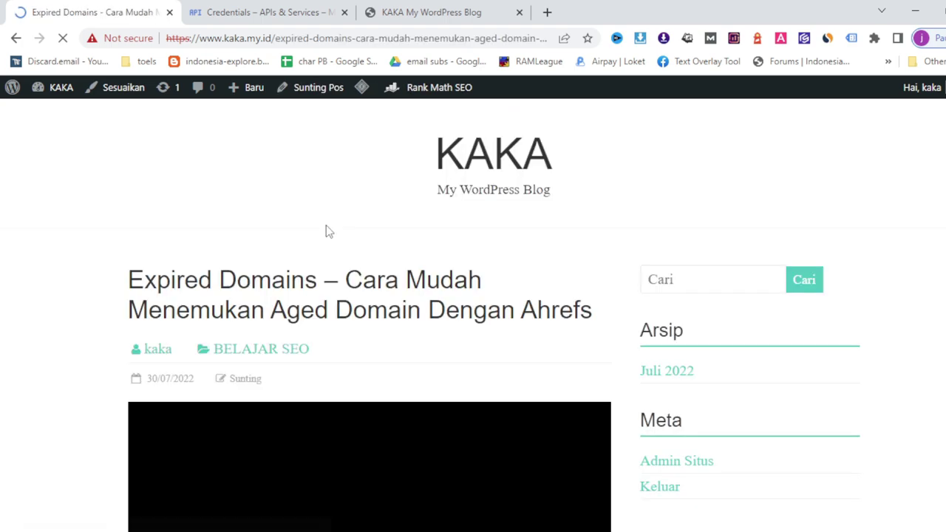
{"action": "scroll", "coordinate": [324, 330], "scroll_direction": "down", "scroll_amount": 1}
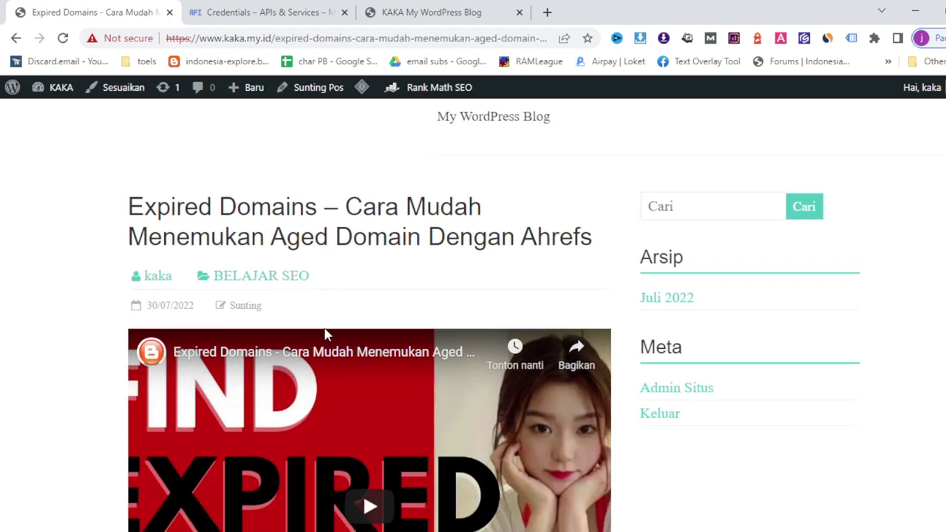